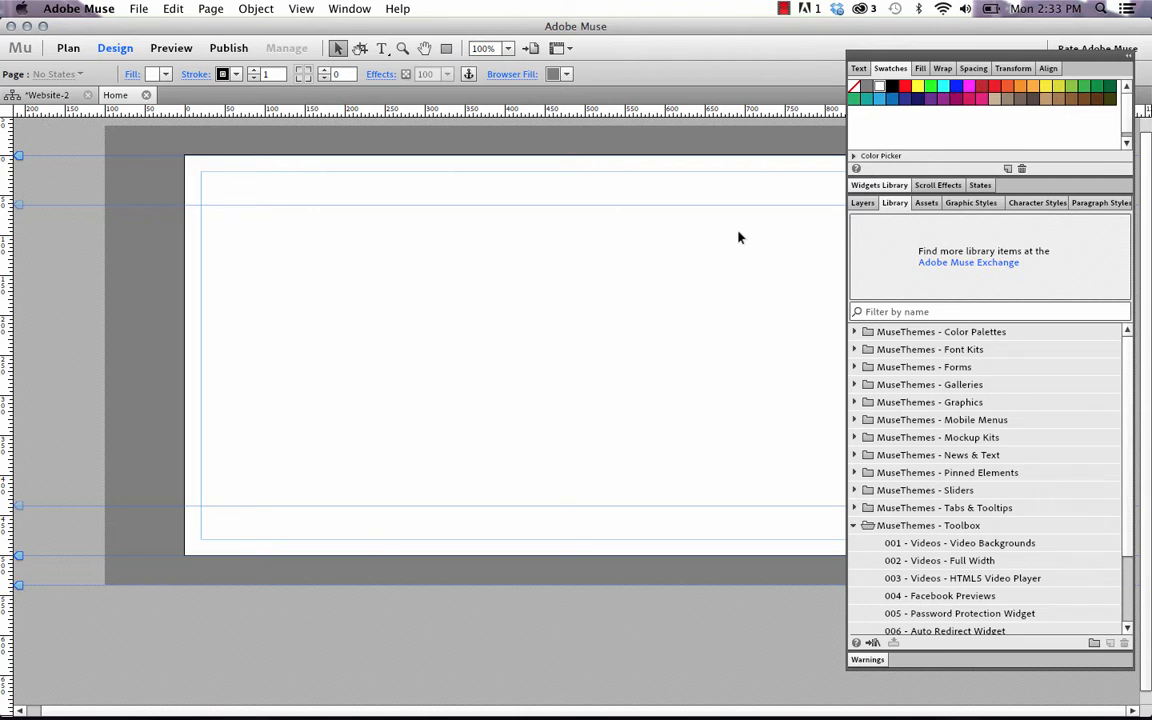
- Place the "003 - Videos - HTML5 Video Player" widget from the MuseThemes - Toolbox library folder onto the Home page
scroll(940, 425, down, 3)
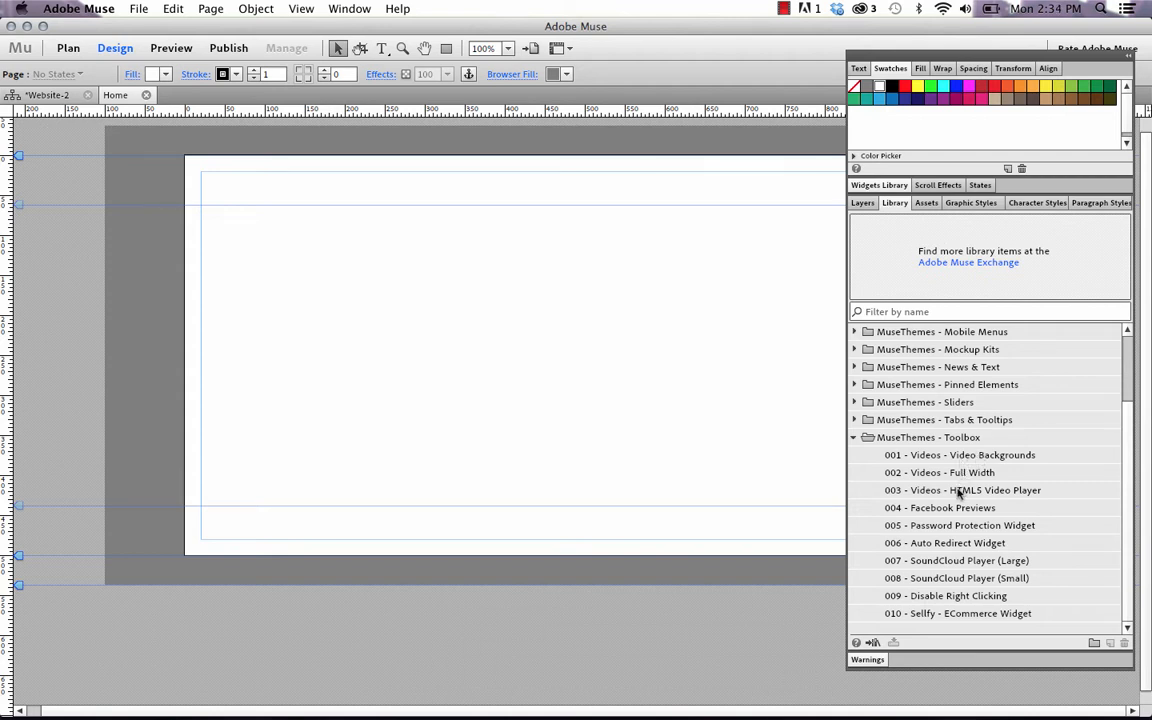
click(950, 491)
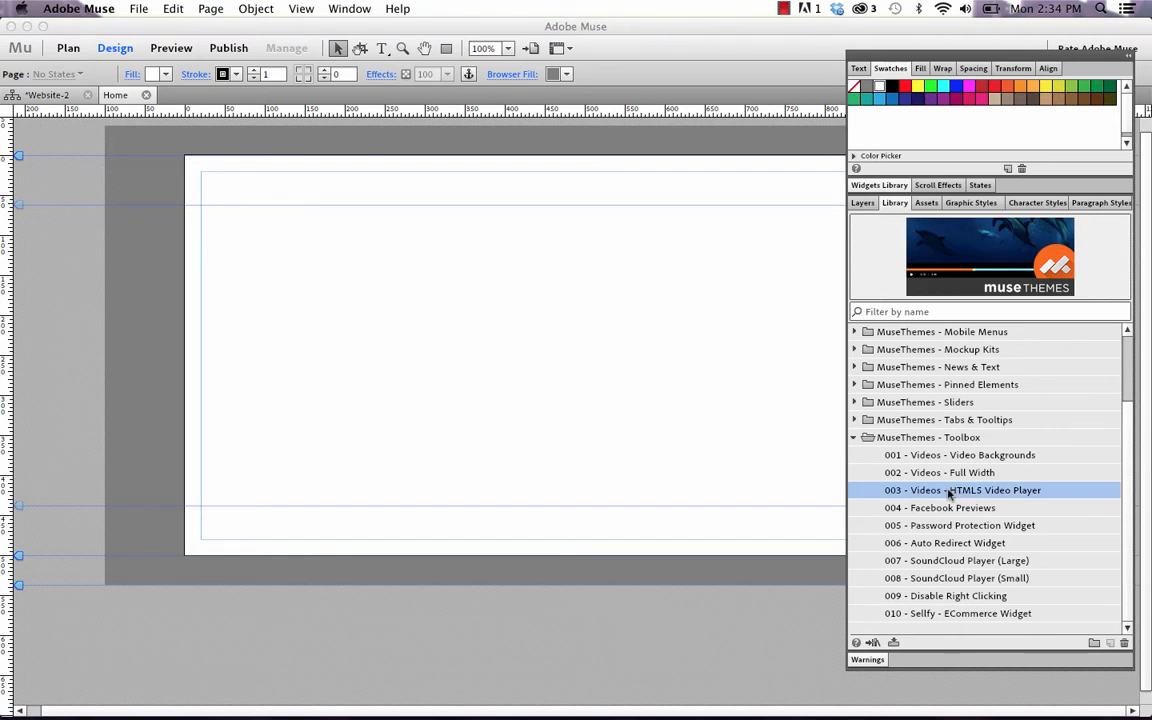
drag(950, 491, 287, 280)
click(287, 280)
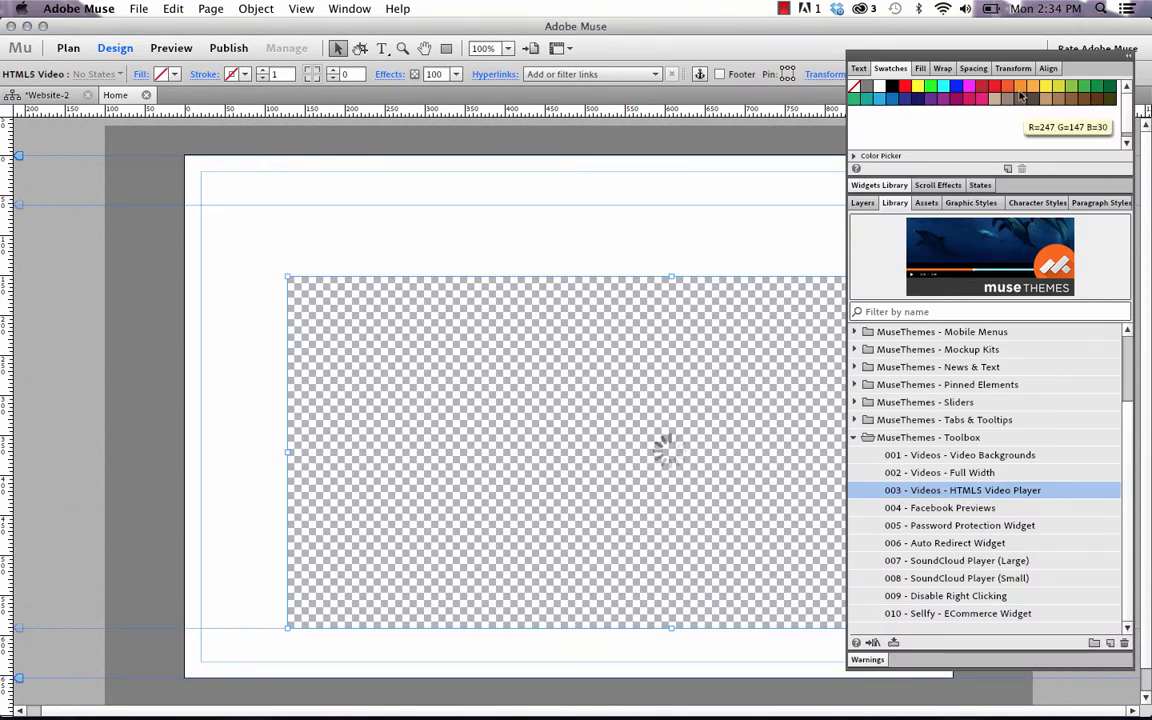
- Collapse the floating panels, narrow the video player to about 520 px, and move it to X 20, Y 95
click(1122, 54)
drag(858, 58, 1122, 113)
drag(1058, 470, 702, 476)
drag(617, 496, 524, 450)
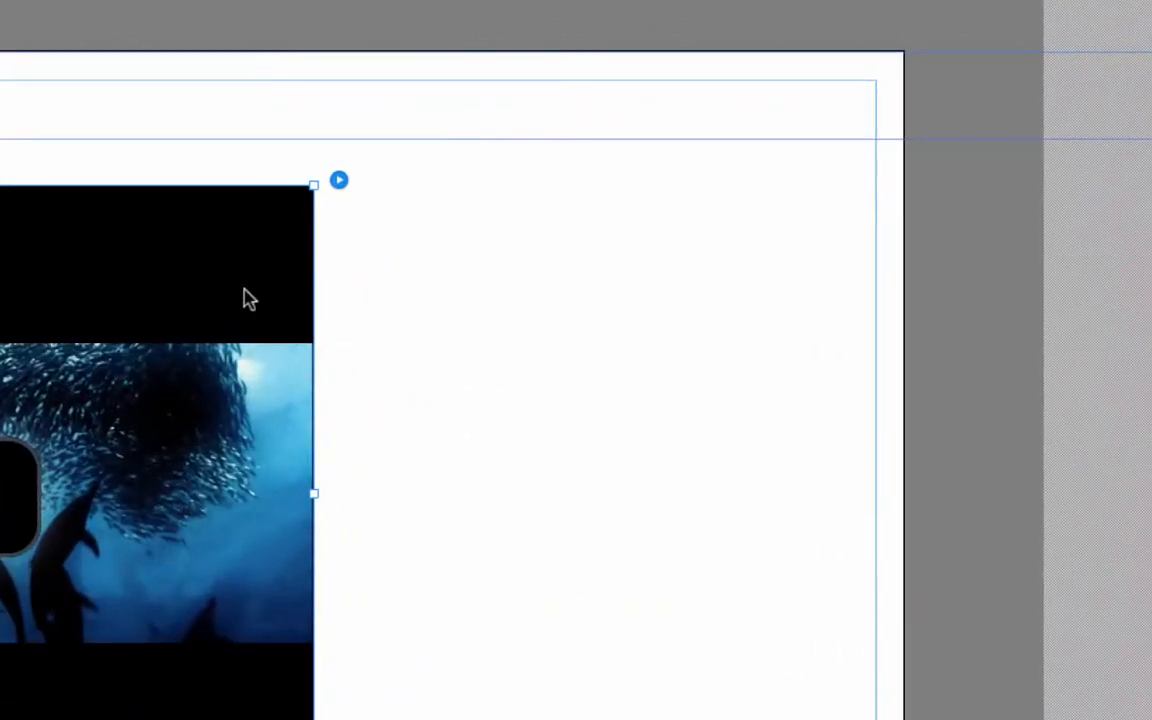
- Open the player's HTML5 Video Options and examine the Preview Image URL and Video File (.mp4) addresses
click(340, 182)
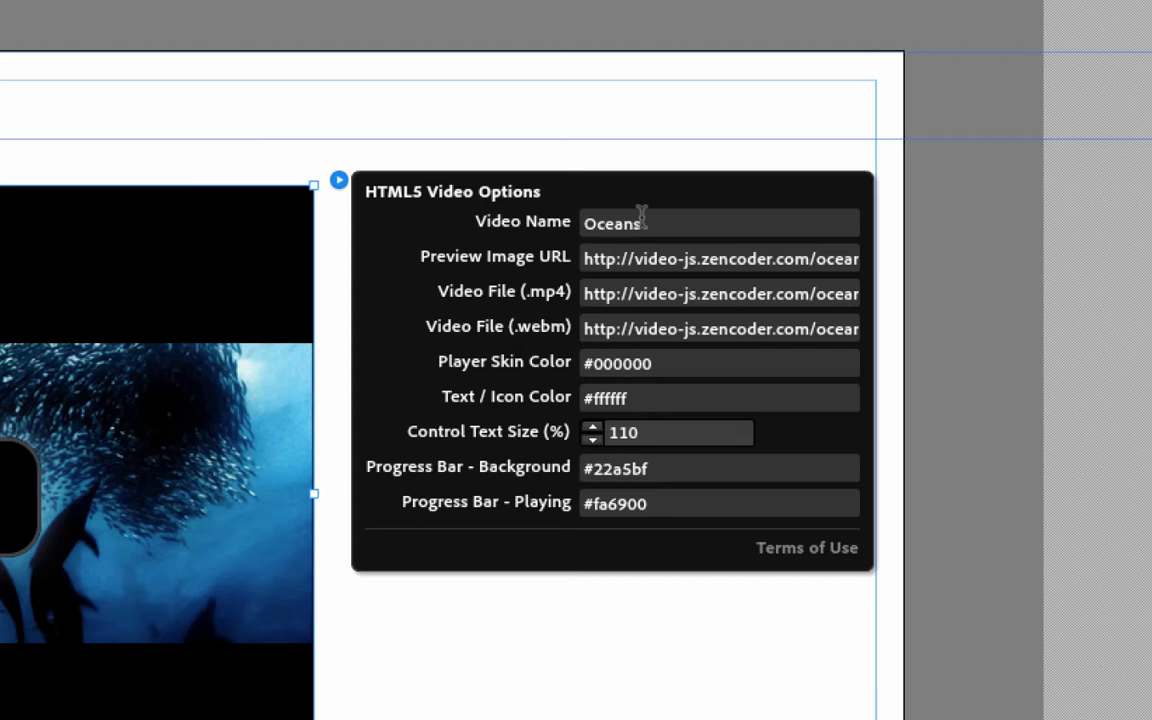
click(586, 258)
drag(586, 258, 854, 257)
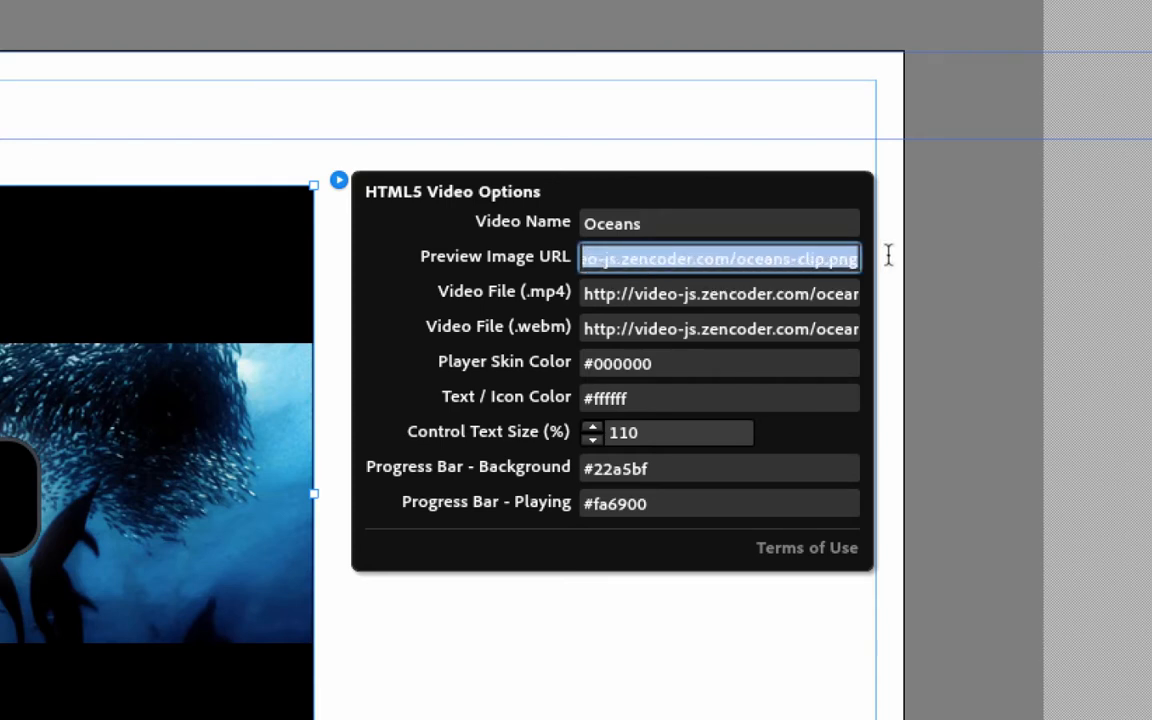
click(835, 258)
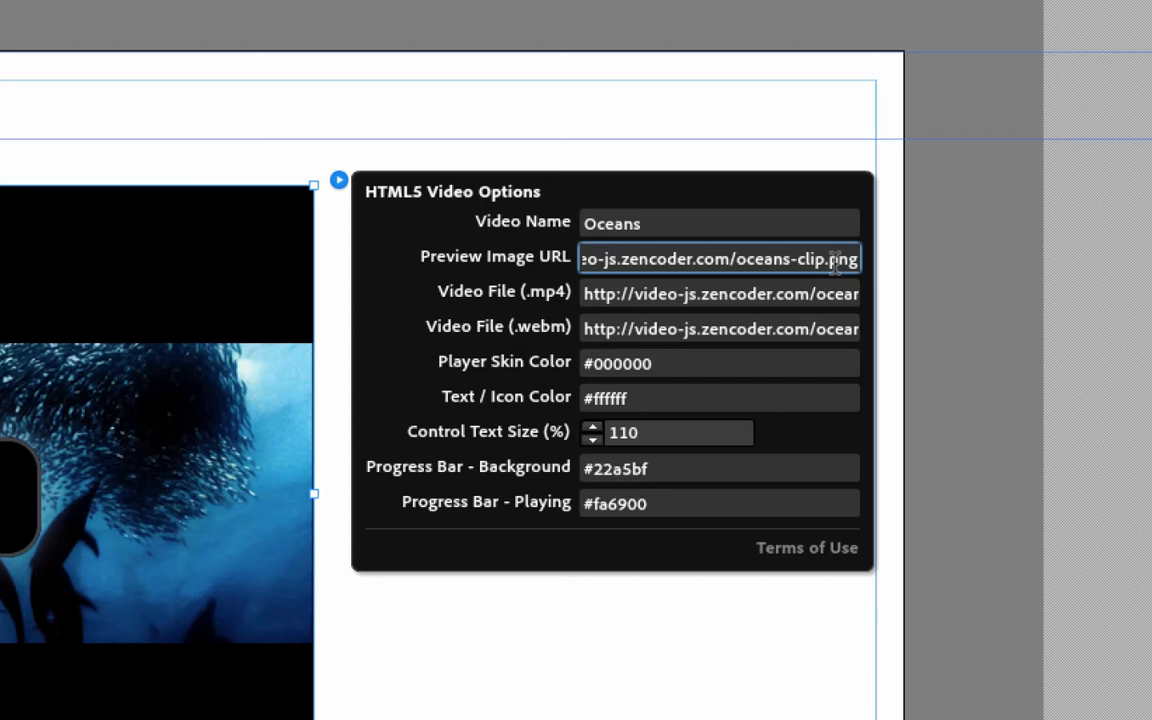
click(679, 293)
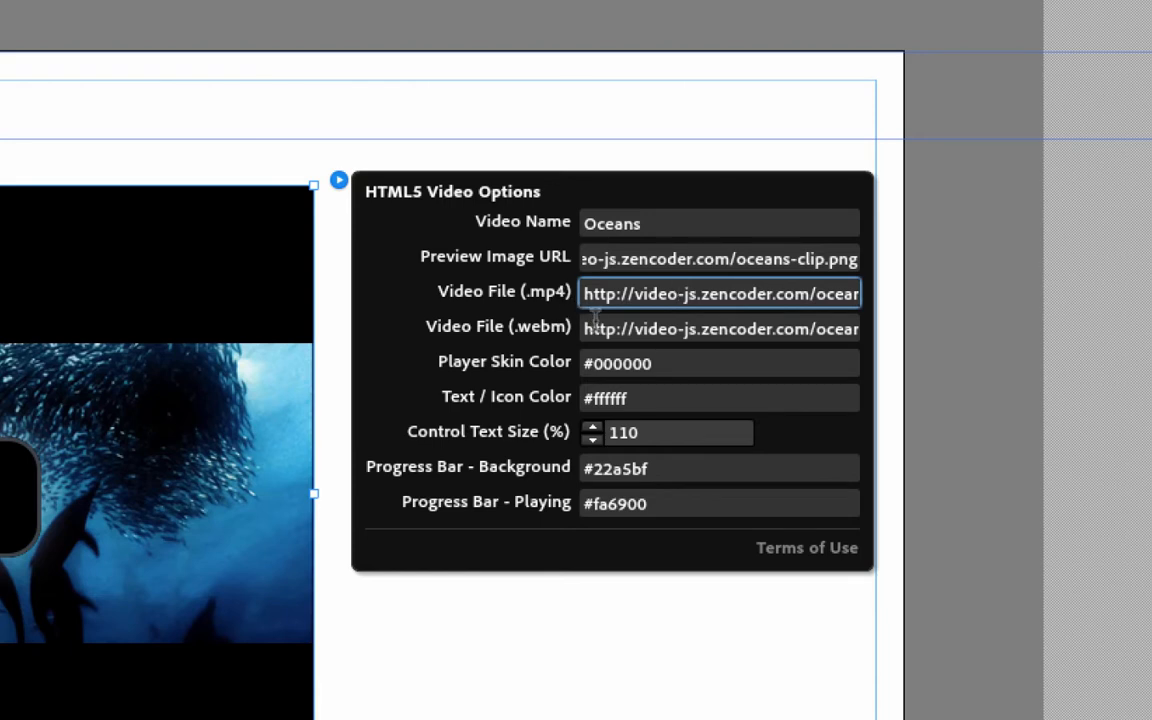
drag(584, 293, 879, 293)
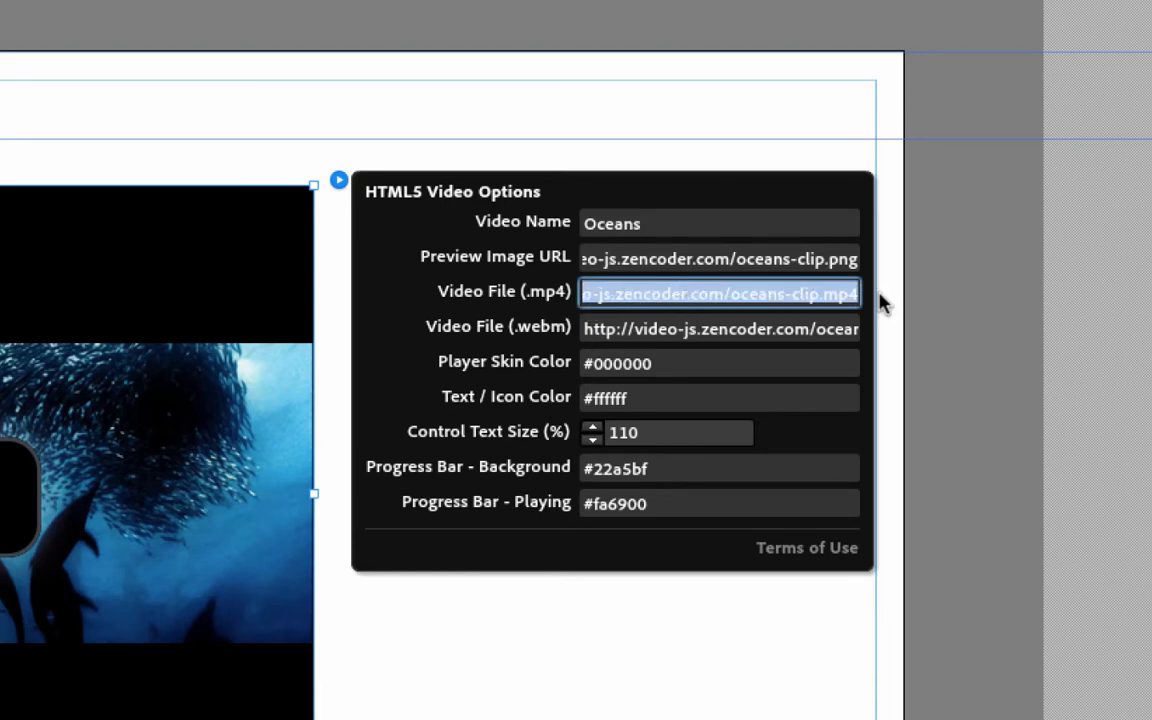
click(836, 291)
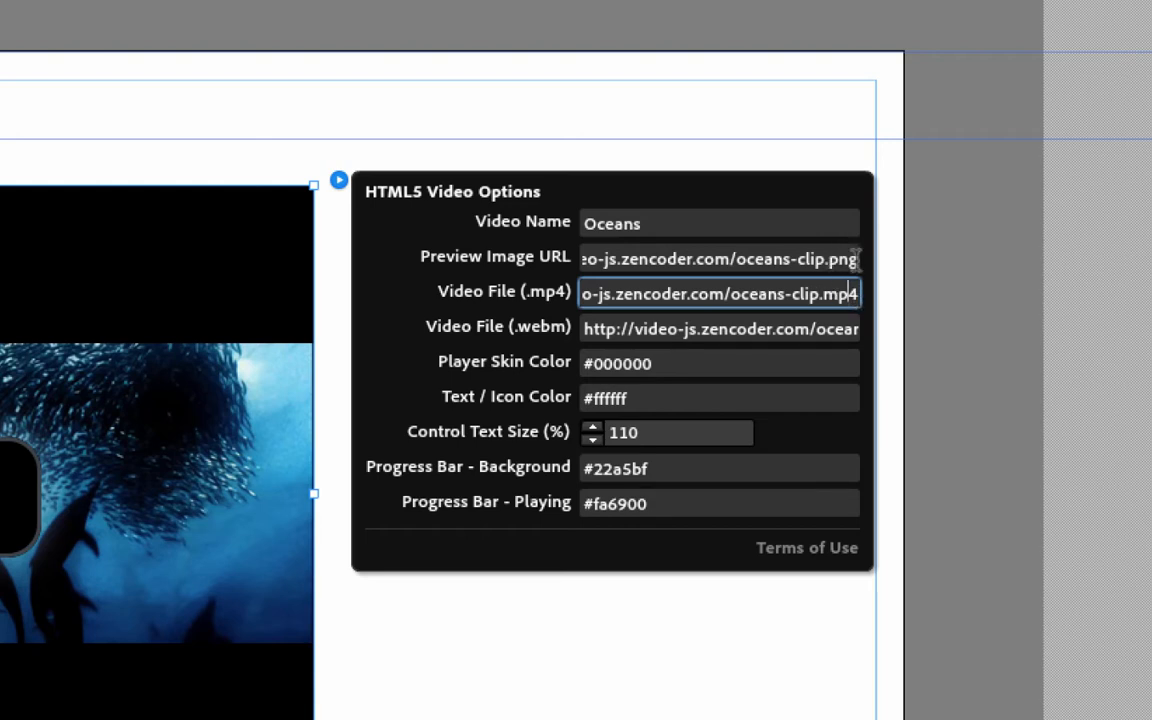
double_click(835, 258)
drag(832, 258, 740, 278)
click(729, 293)
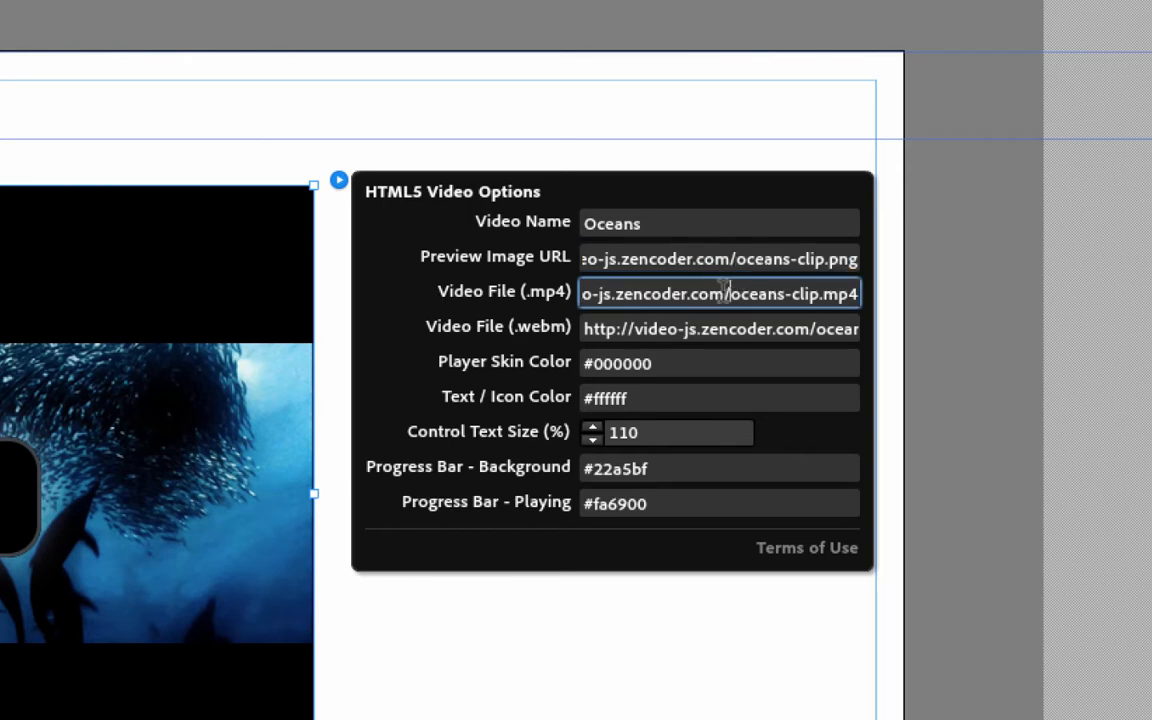
drag(612, 292, 531, 299)
click(637, 299)
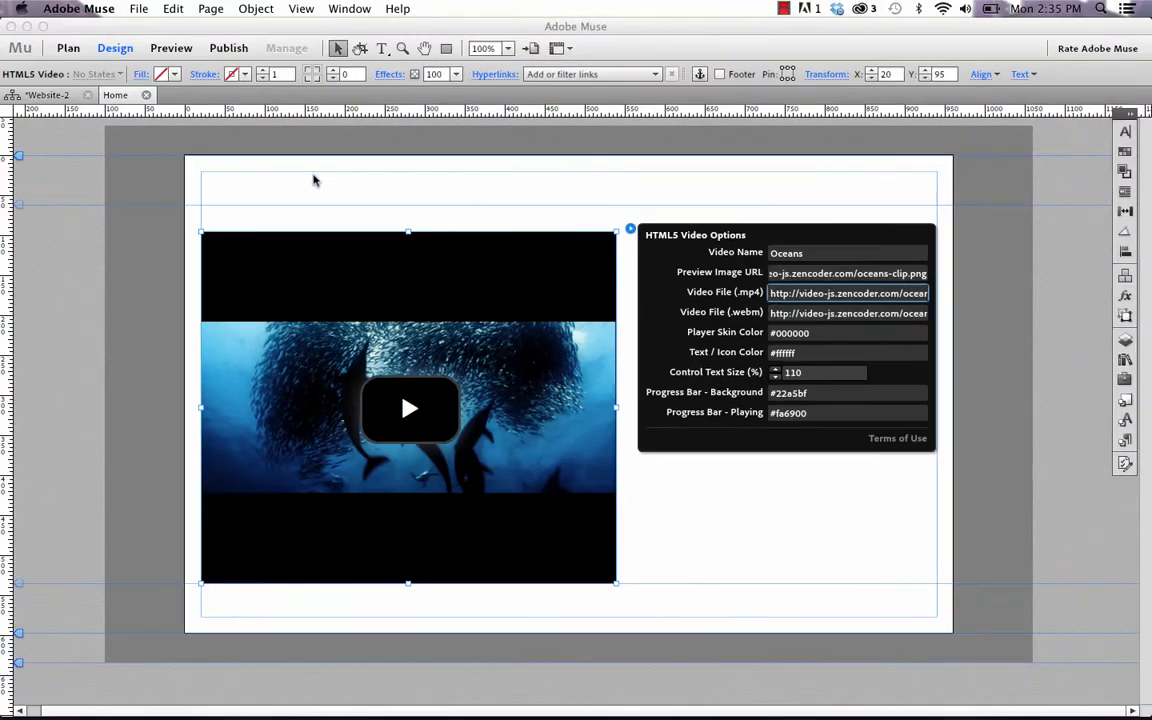
- Add sample.mp4 and sample.webm from the video samples folder to the site's files for upload
click(314, 178)
click(141, 8)
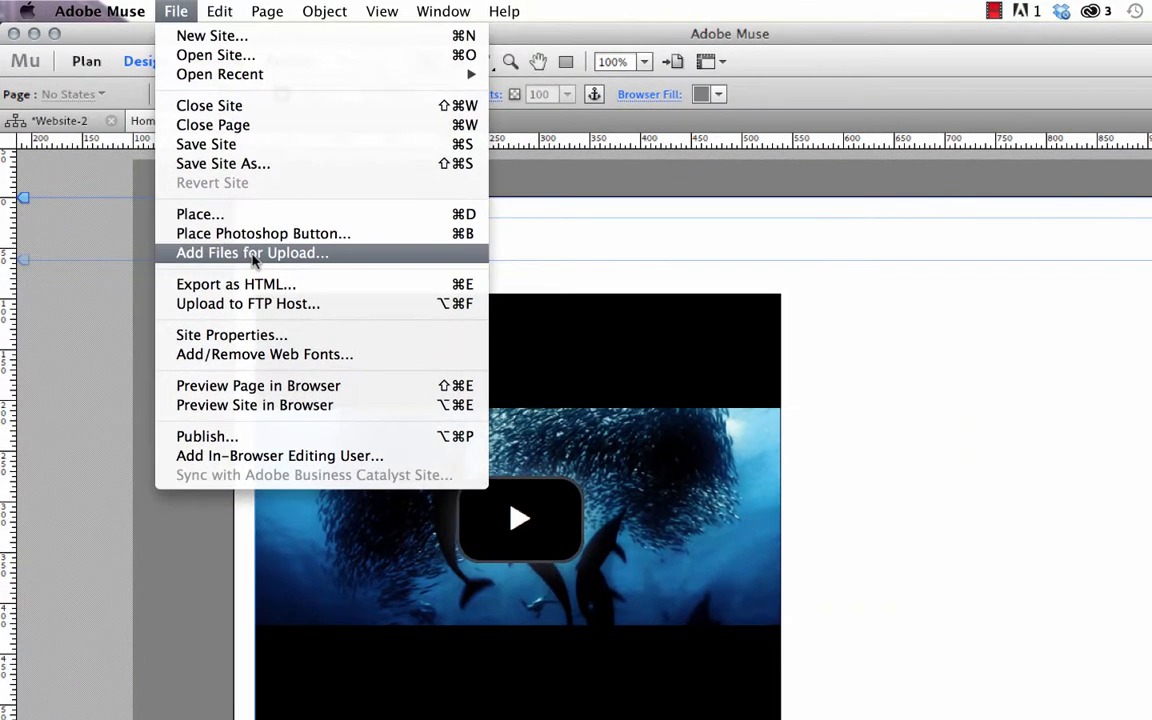
click(253, 253)
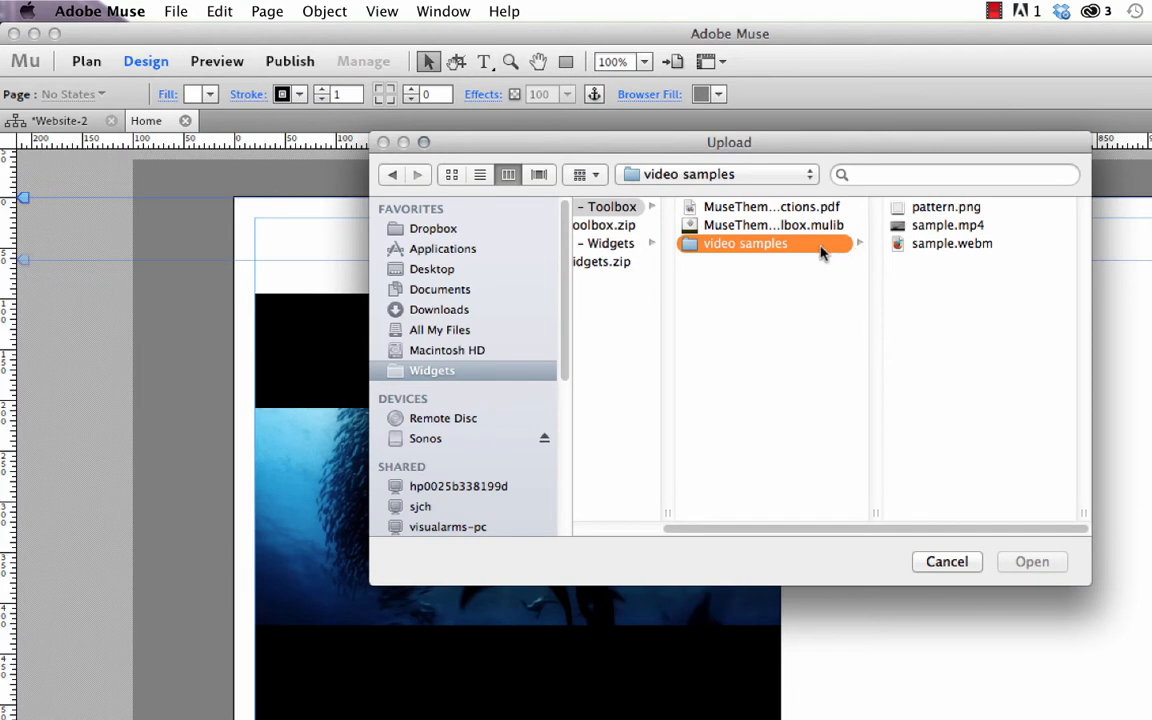
click(975, 226)
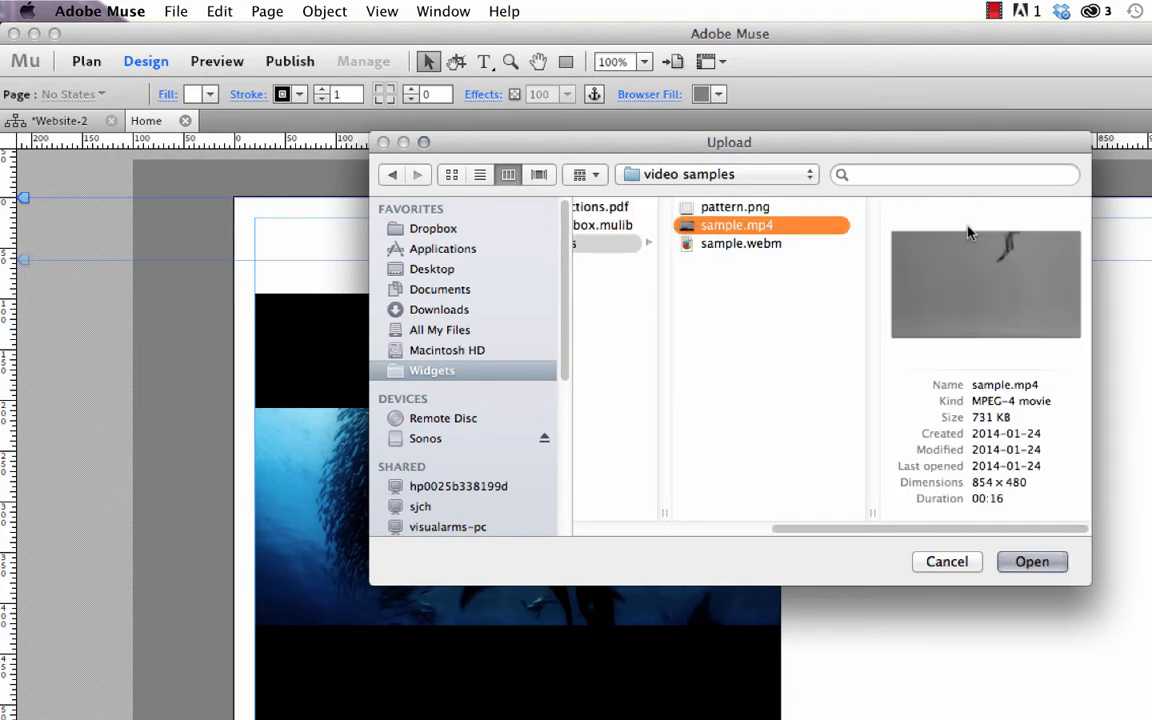
shift+click(729, 246)
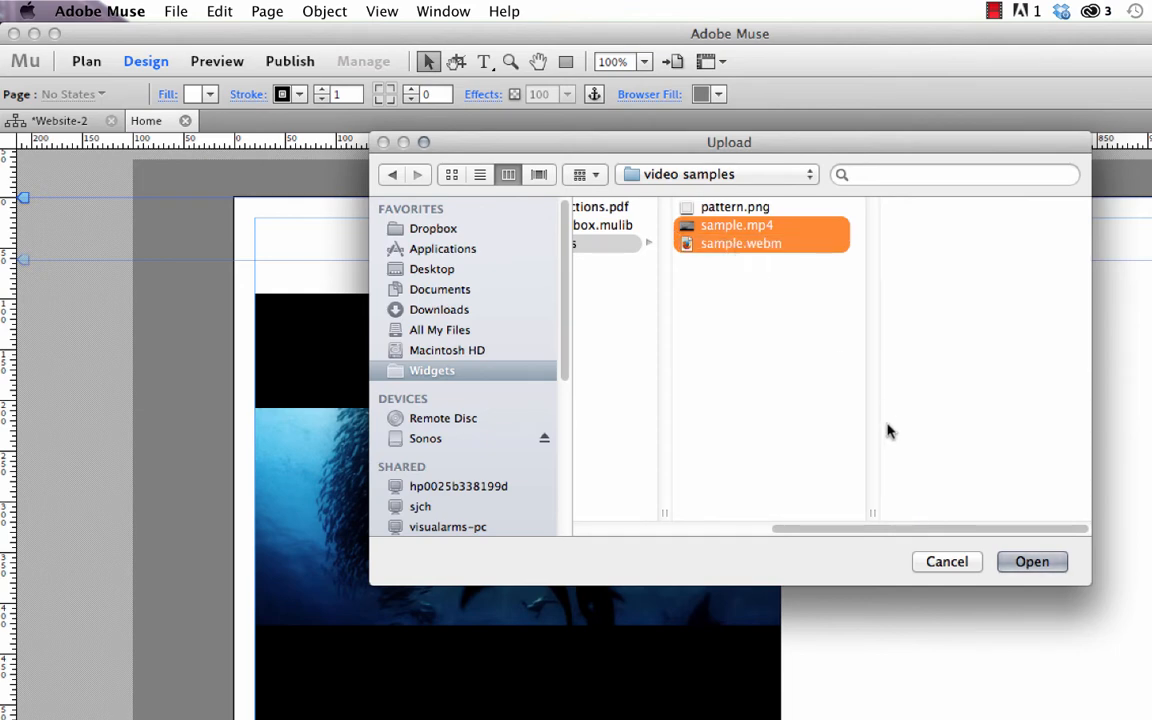
click(1040, 565)
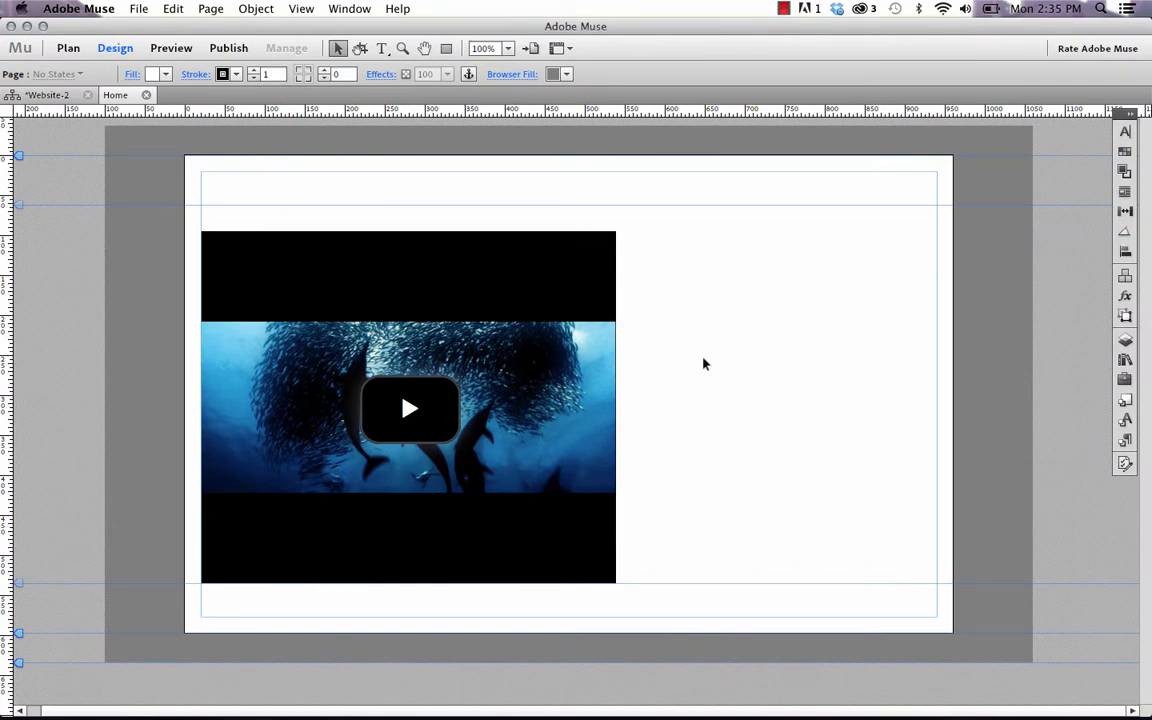
- Set the HTML5 video player's Video File (.mp4) option to assets/sample.mp4
click(581, 265)
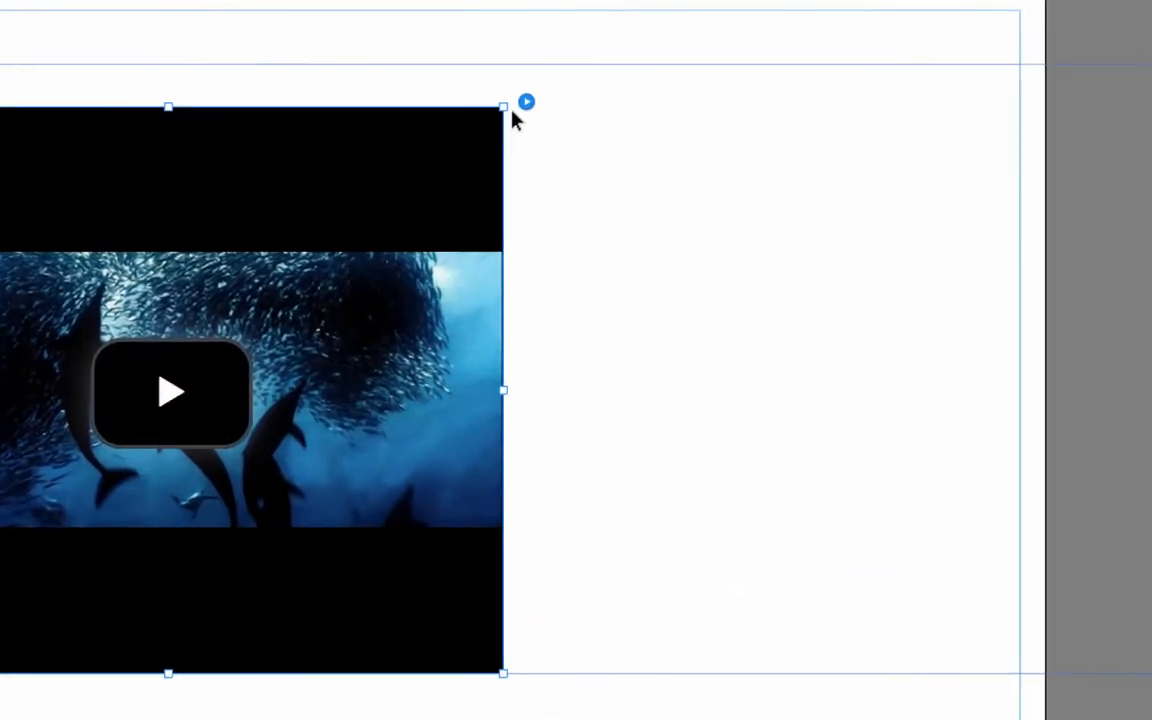
click(525, 103)
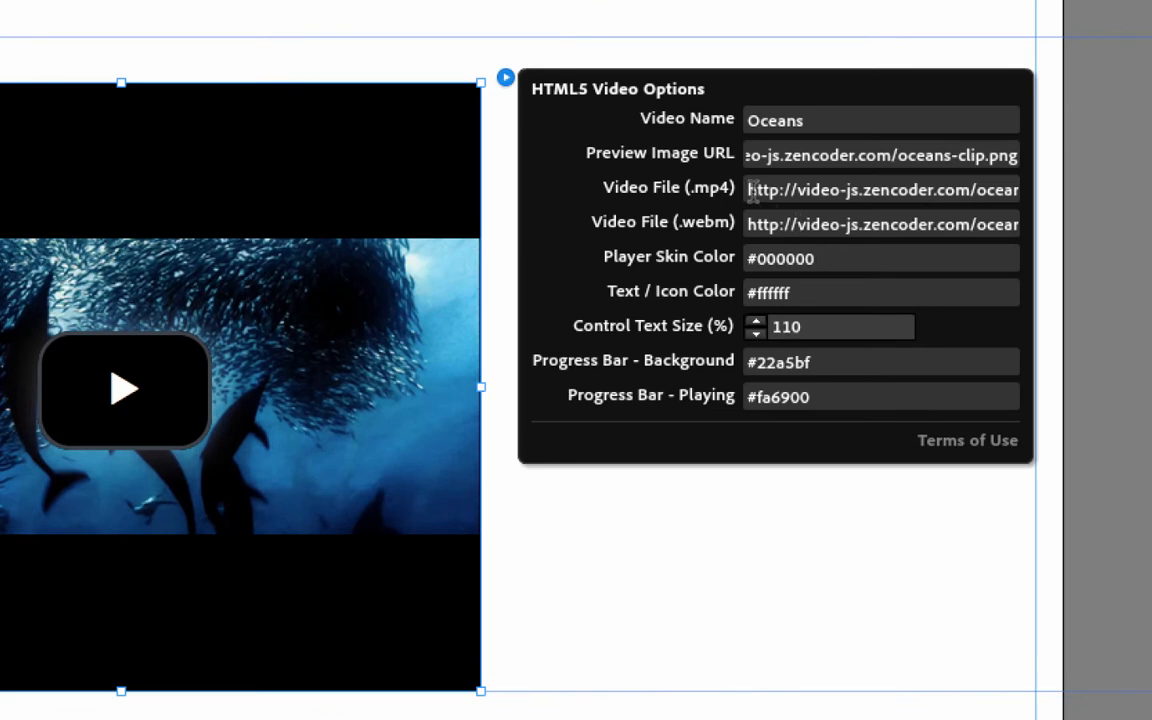
click(752, 193)
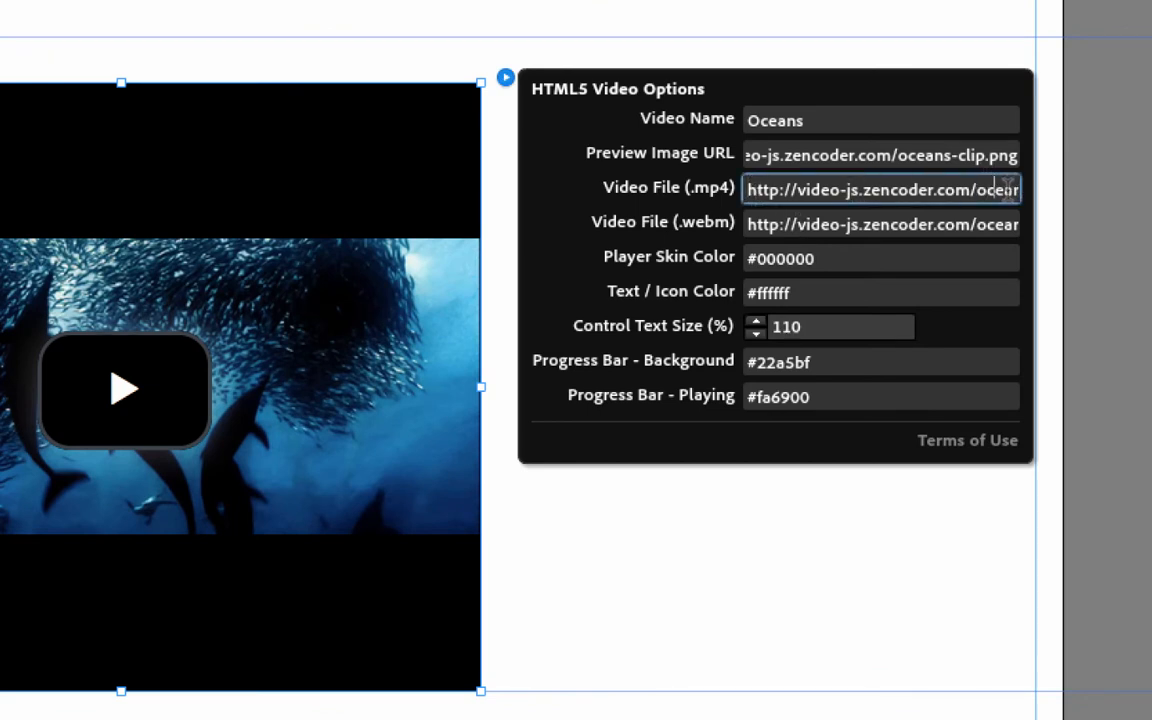
key(BackSpace)
key(BackSpace)
key(ctrl+a)
key(BackSpace)
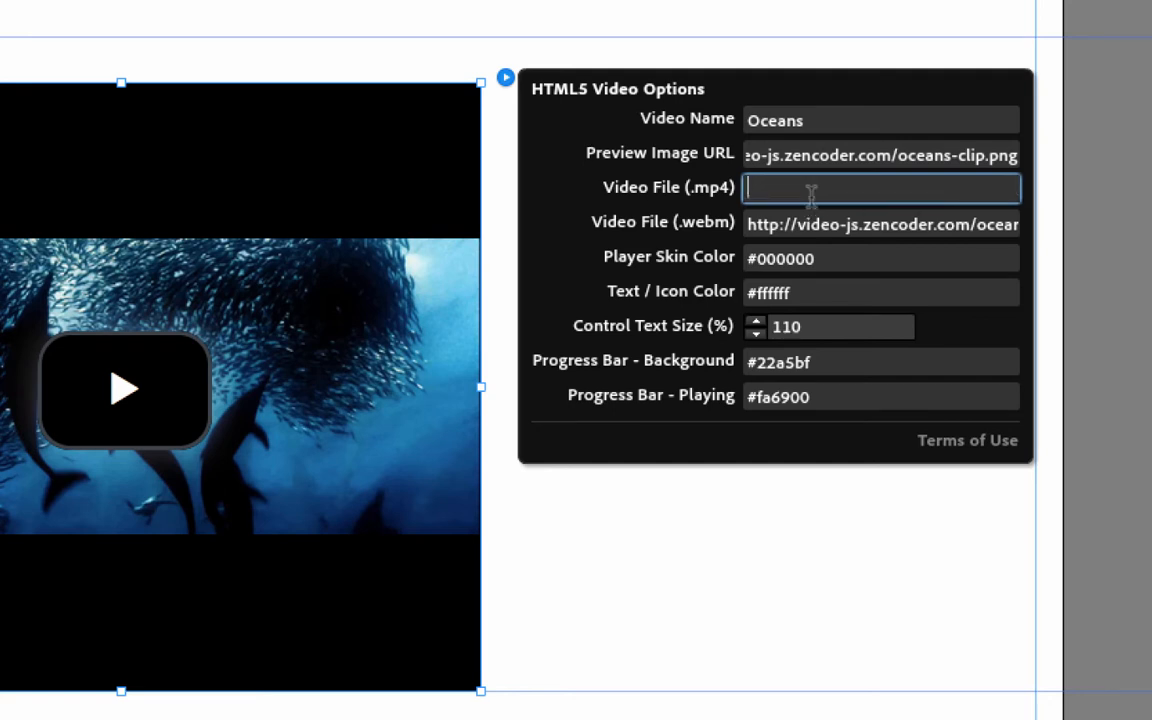
text(assets/)
text(simple.mp3)
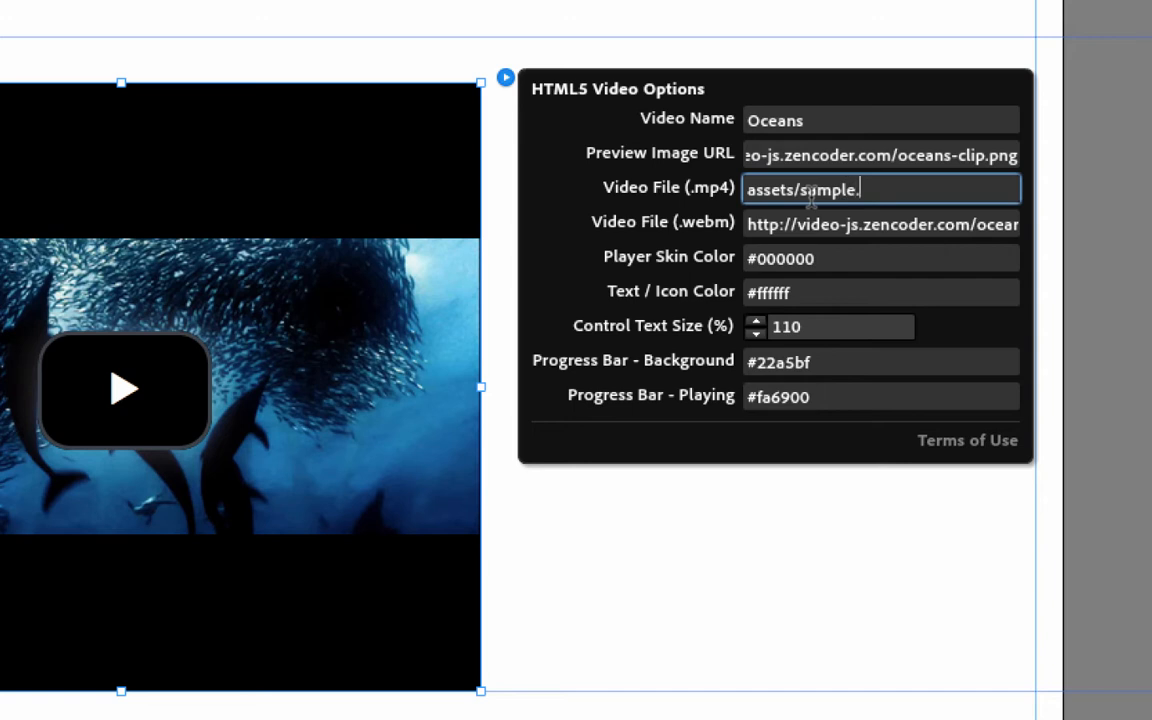
key(BackSpace)
text(4)
key(Return)
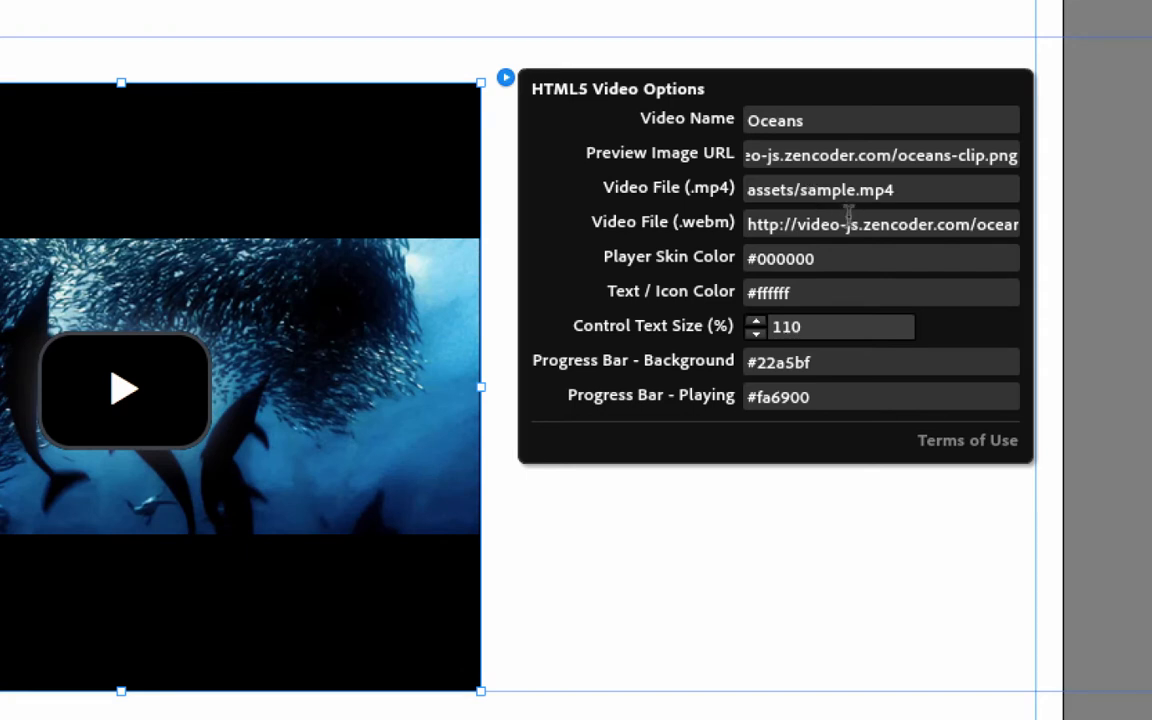
- Set the player's Video File (.webm) option to assets/sample.webm
click(852, 224)
key(BackSpace)
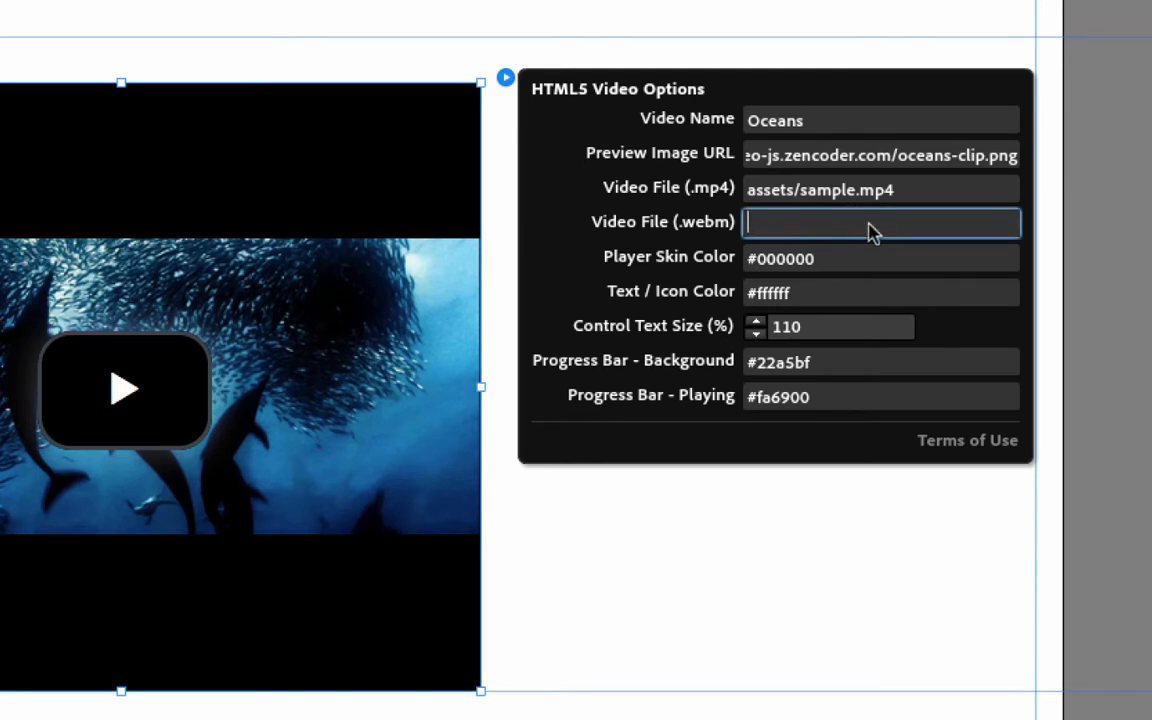
text(assets/sample.webm)
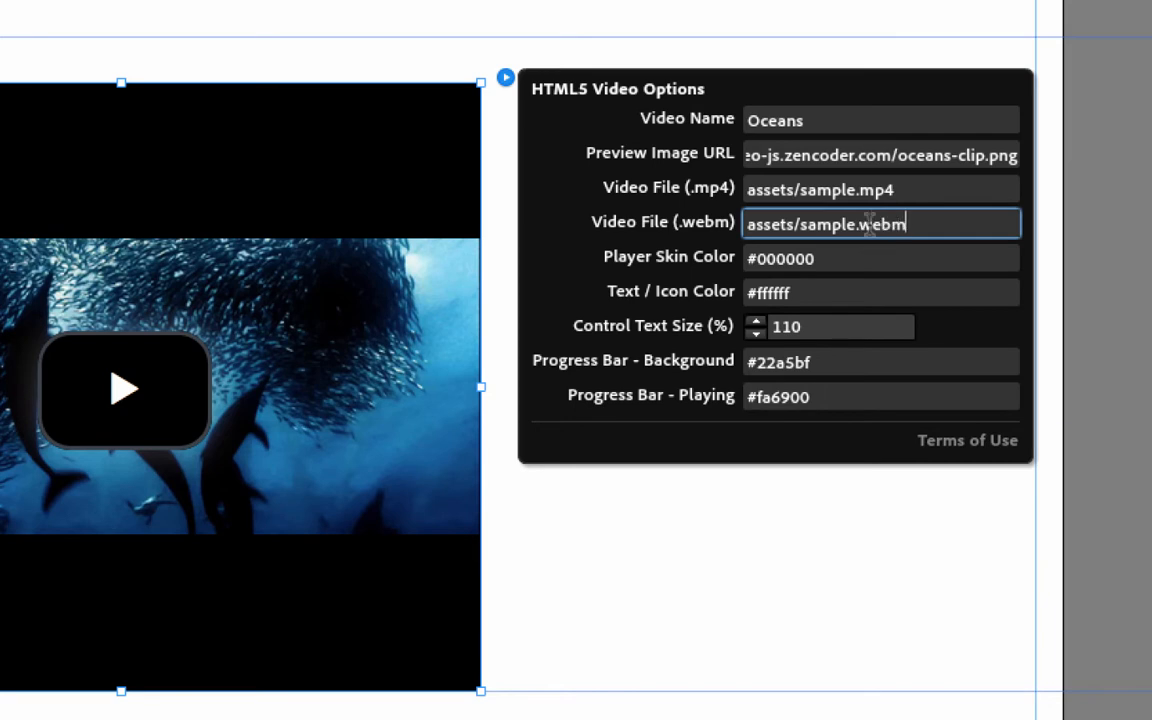
key(Return)
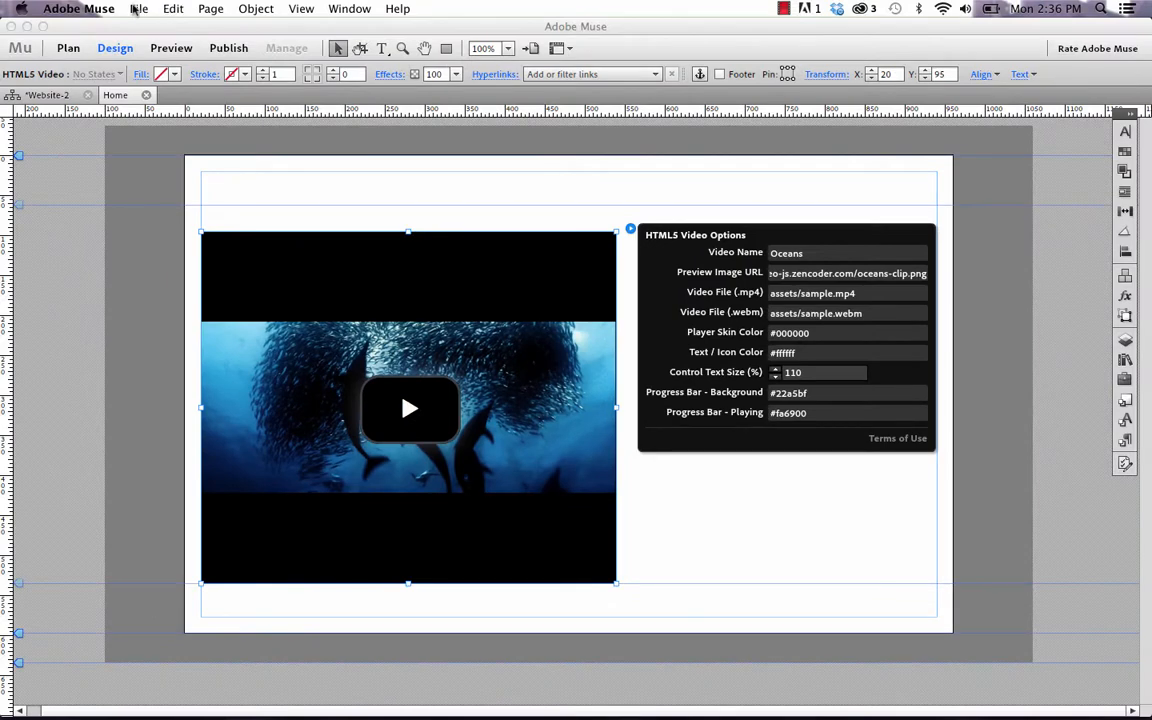
- Preview the Home page in Firefox and test playing and pausing the embedded video
click(138, 8)
click(440, 193)
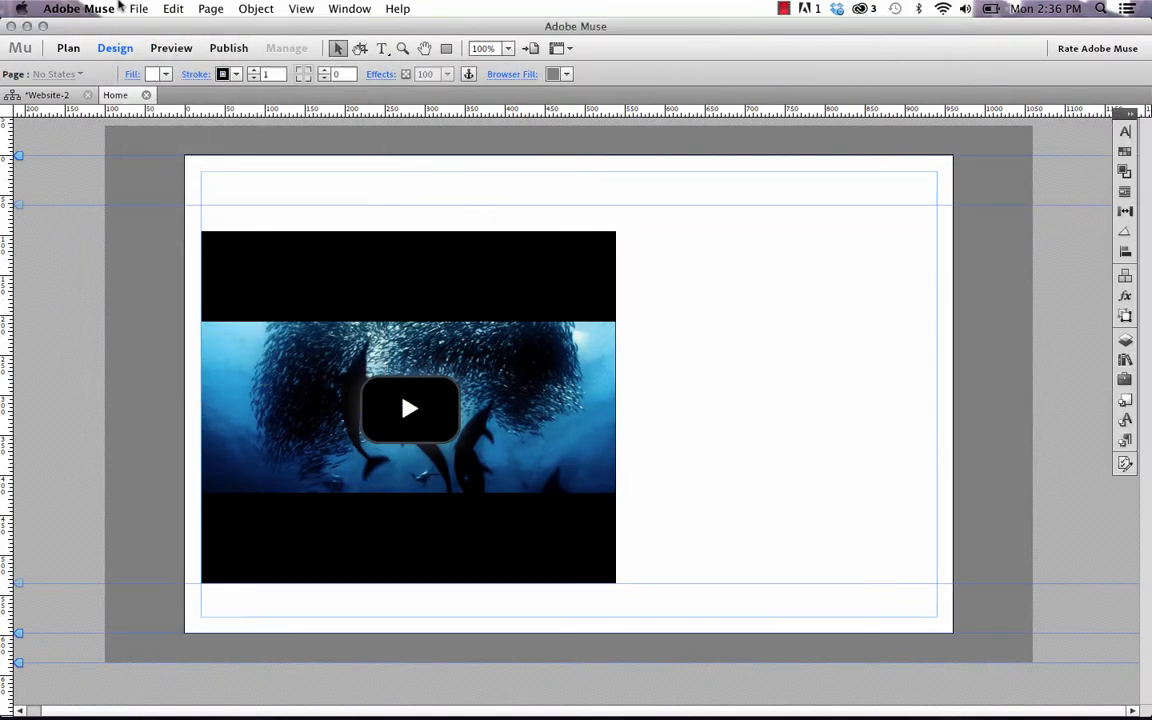
click(136, 8)
click(193, 302)
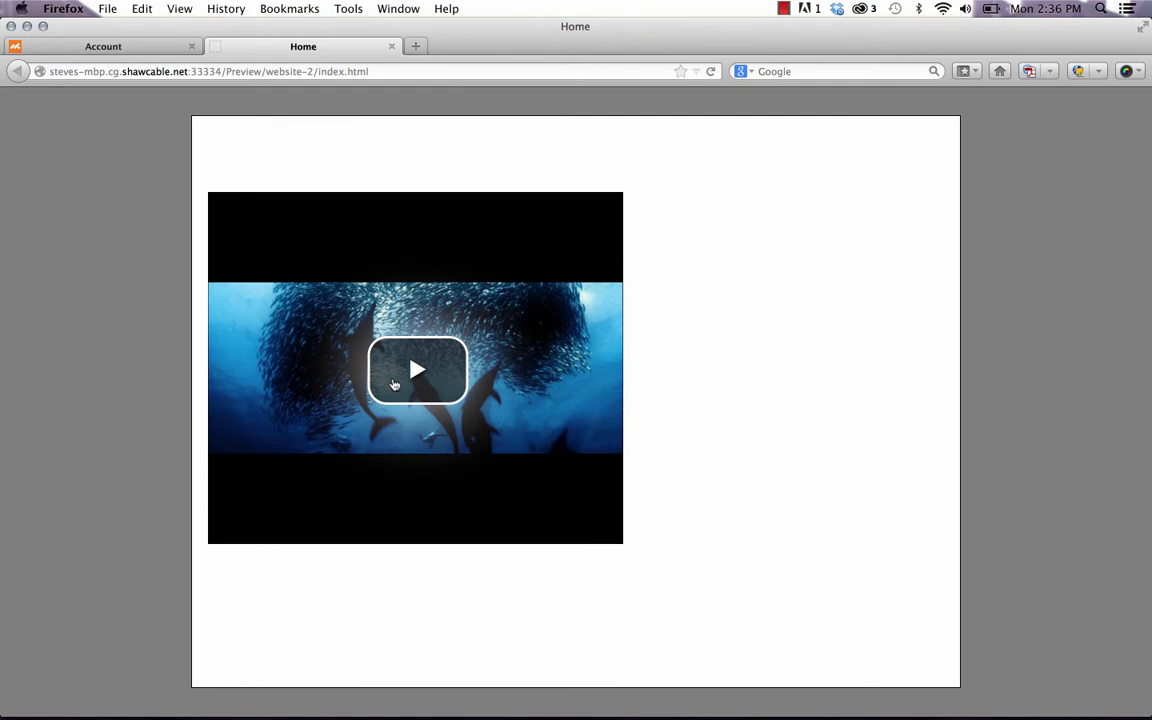
click(411, 375)
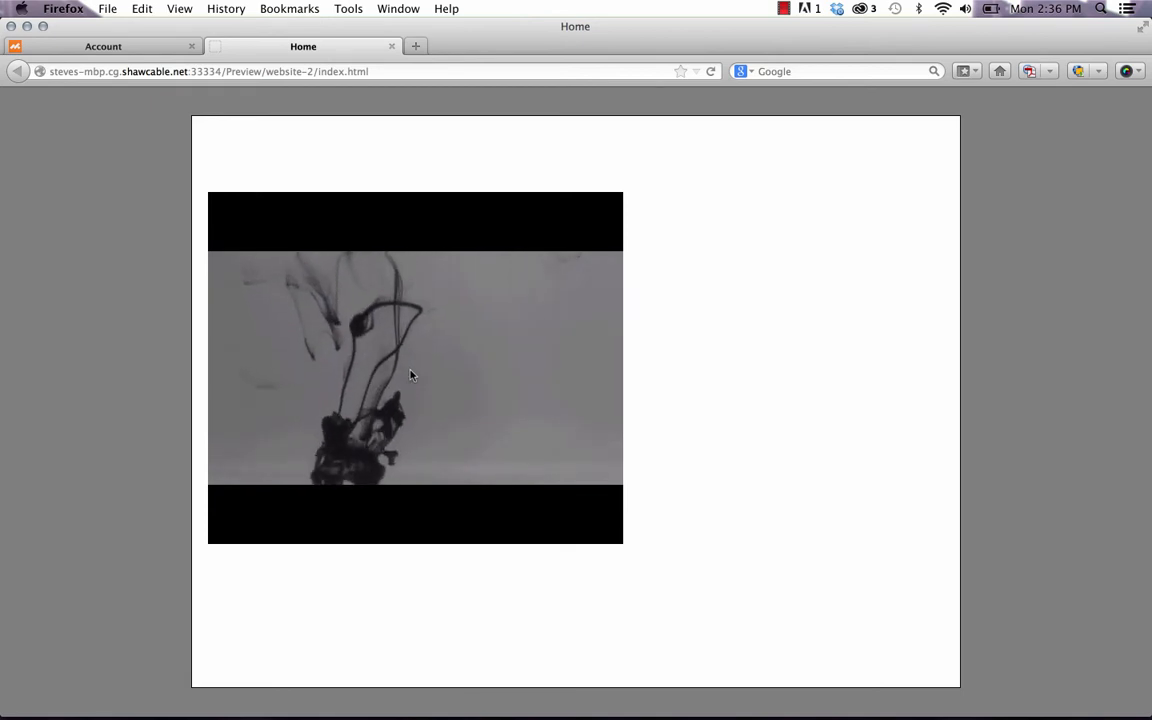
mouse_move(478, 488)
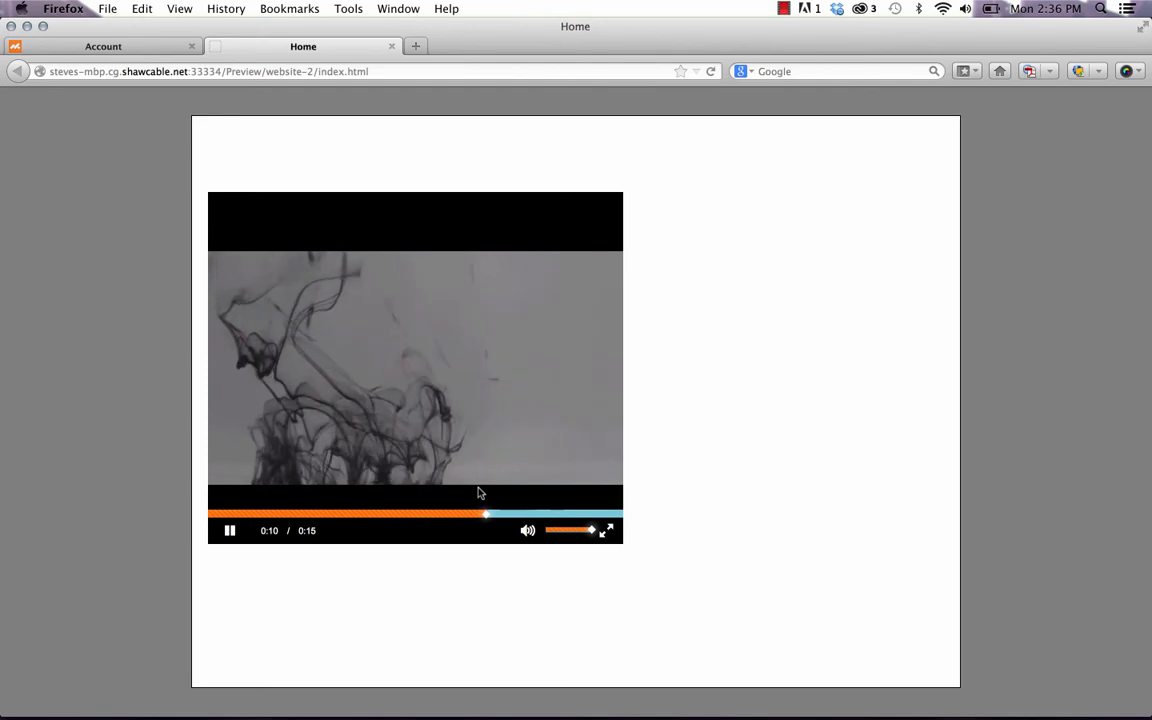
click(238, 536)
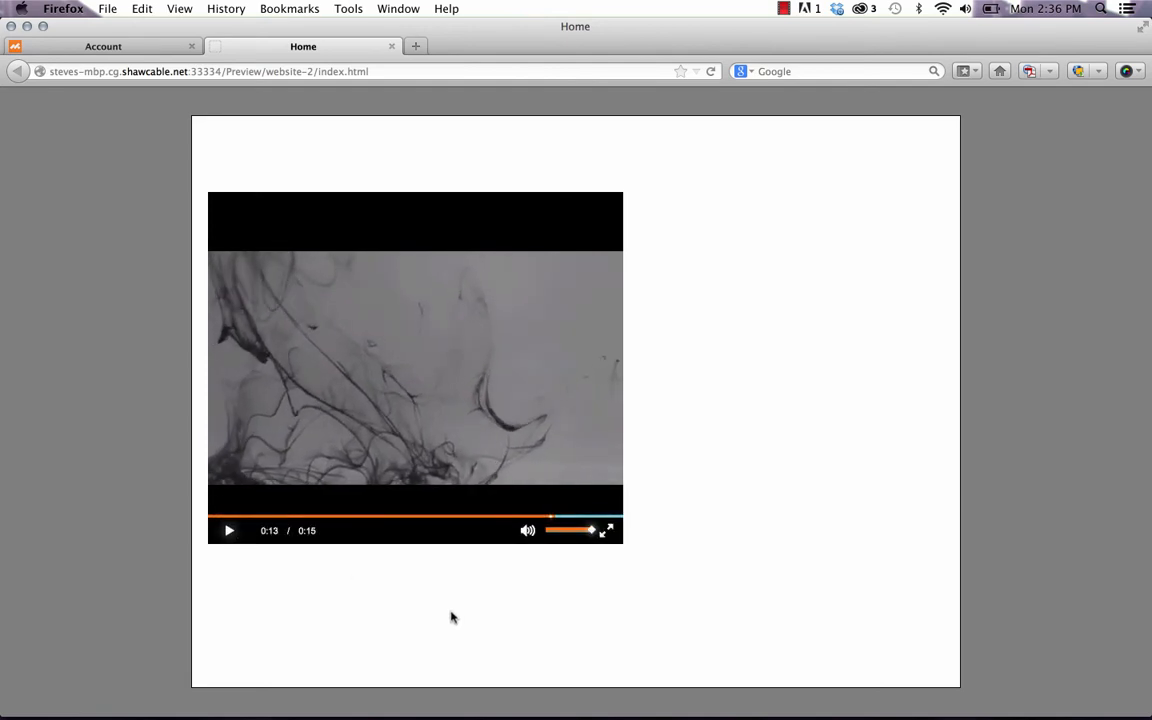
- Switch back to Adobe Muse and open the Untitled 2 page from the site plan for editing
click(510, 695)
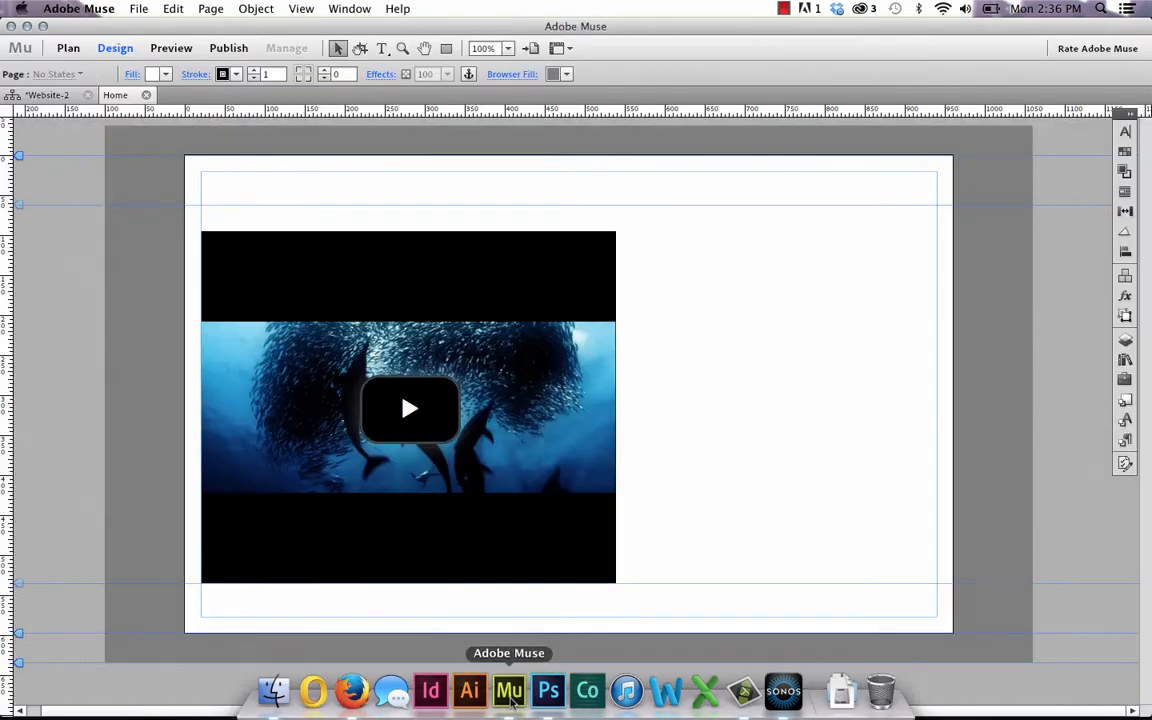
click(52, 94)
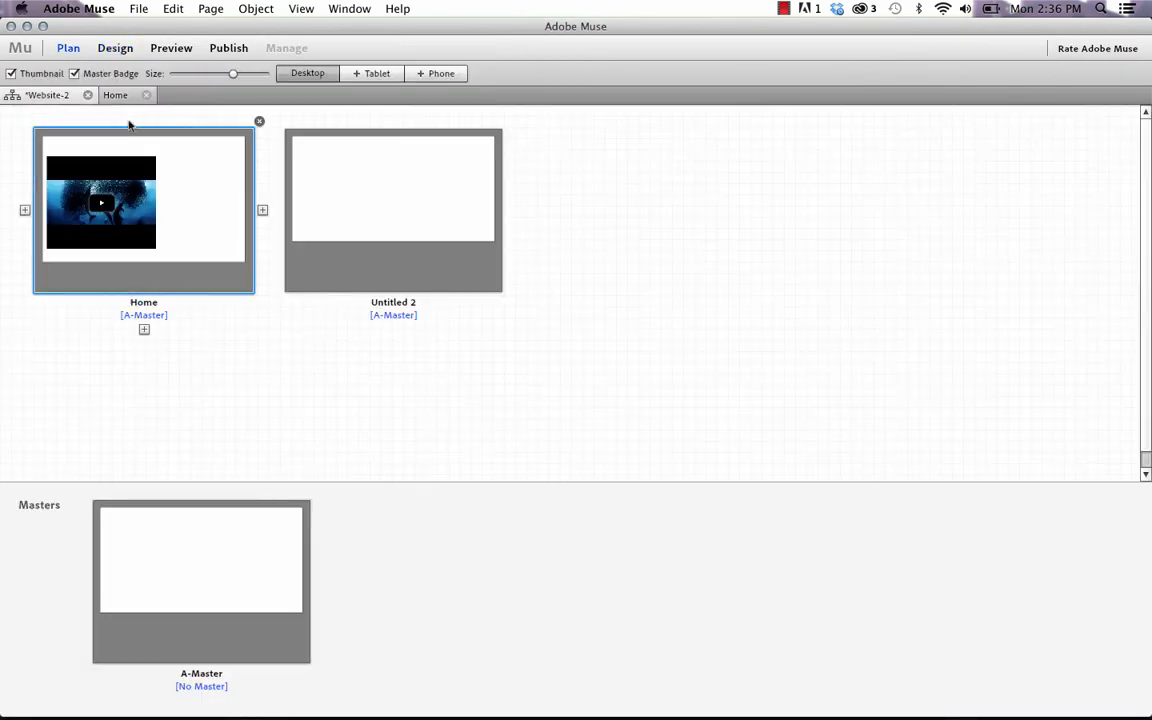
double_click(363, 206)
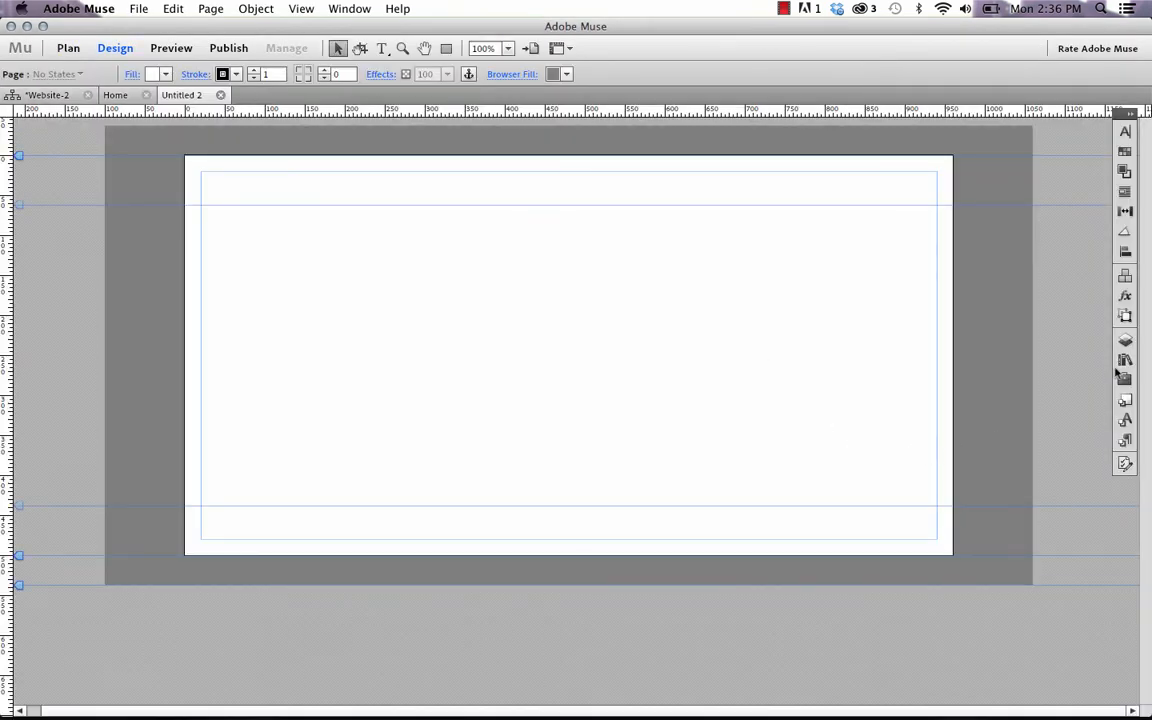
- Place the 001 - Videos - Video Backgrounds library widget on the Untitled 2 page at about X 138, Y 117
click(1130, 116)
drag(1129, 116, 934, 64)
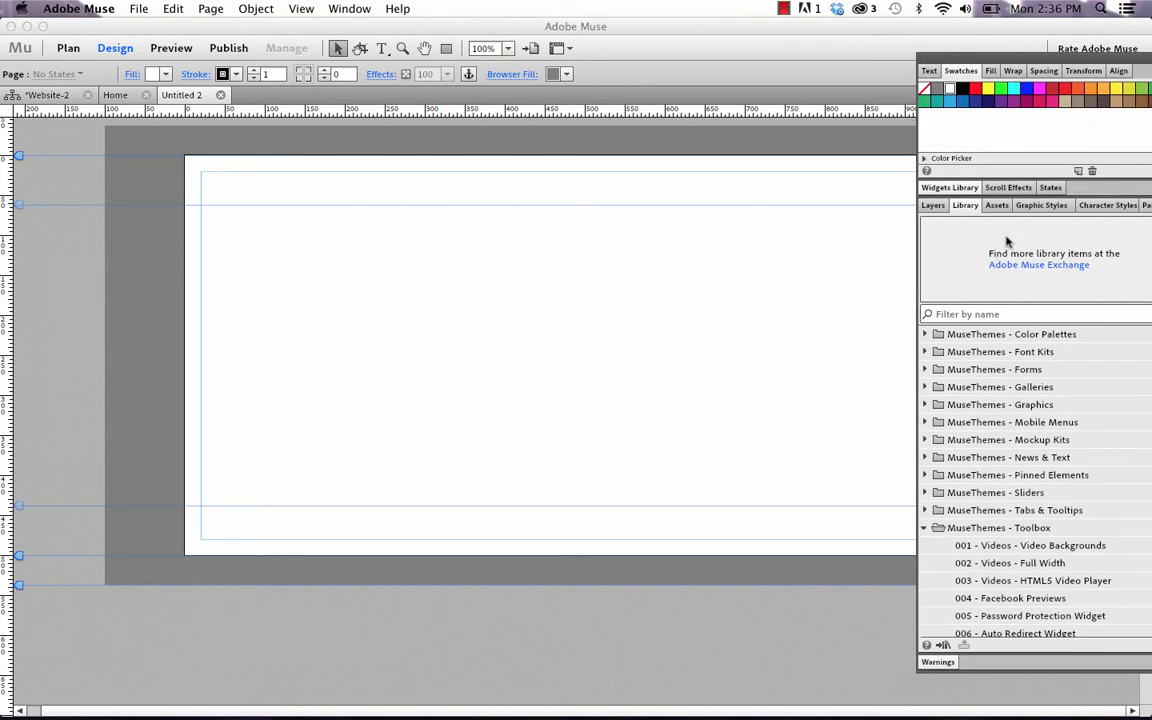
click(988, 549)
drag(1036, 550, 583, 432)
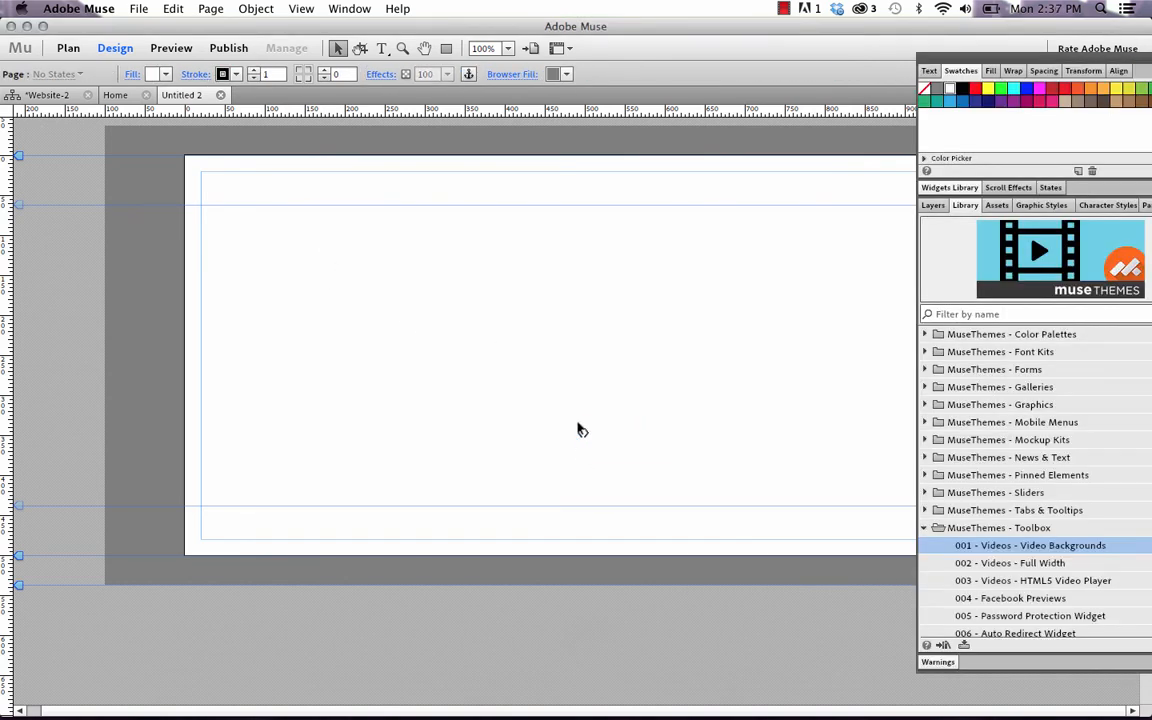
drag(588, 435, 307, 258)
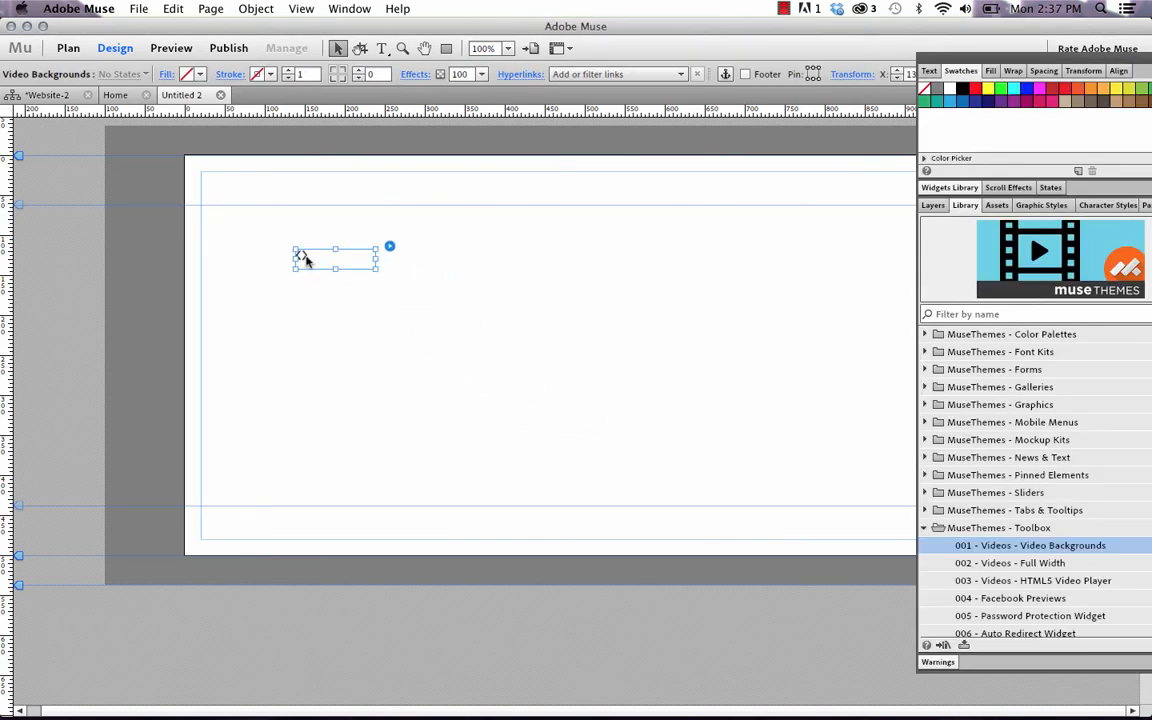
- Collapse the floating panel group and move it clear of the page content
drag(1133, 60, 1085, 83)
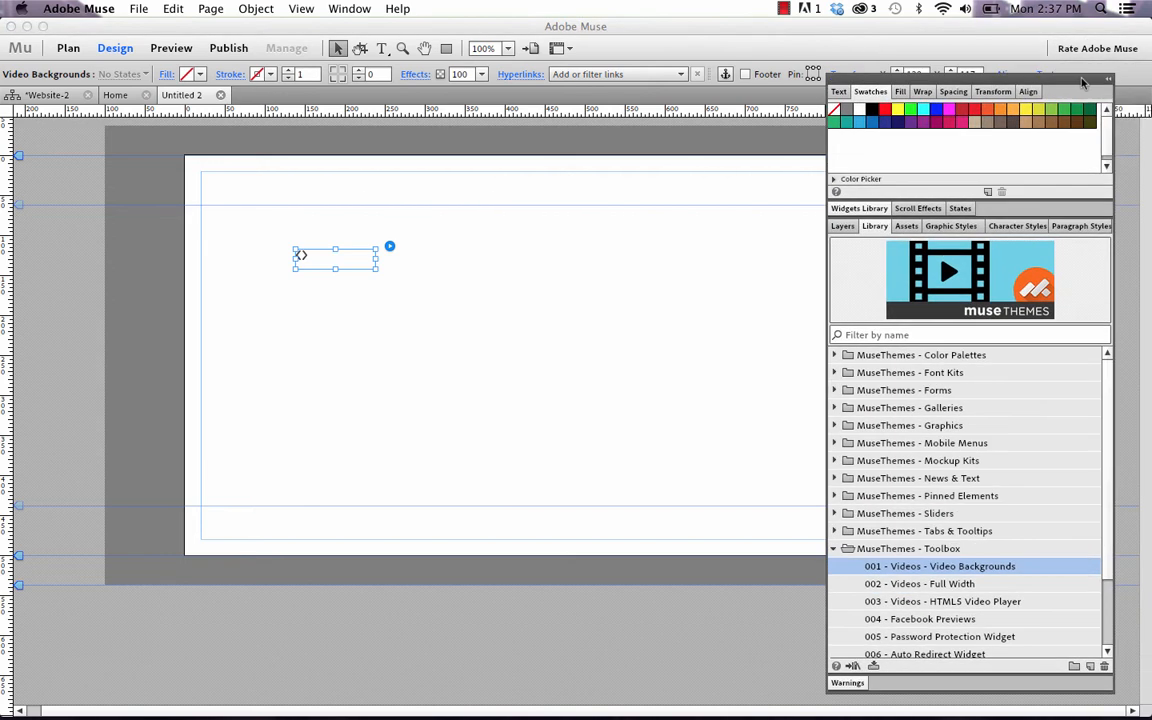
click(1108, 80)
drag(827, 82, 1037, 117)
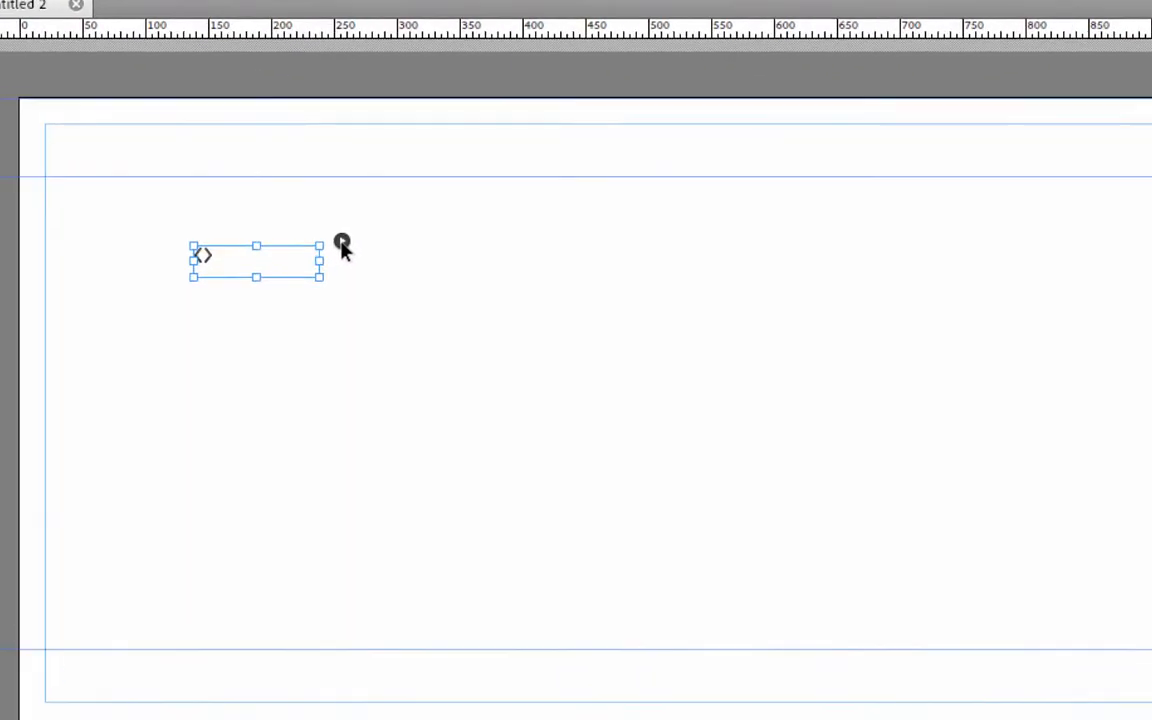
- Review the Video Backgrounds widget's options and the files available for upload in the video samples folder
click(390, 248)
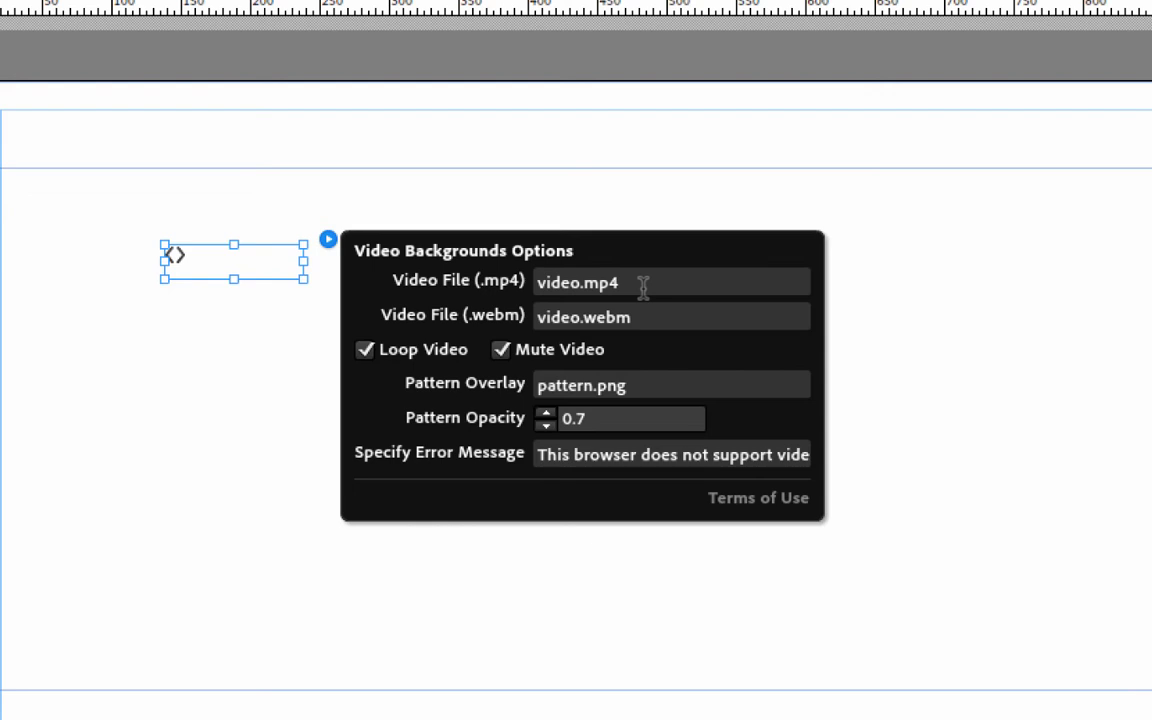
click(408, 167)
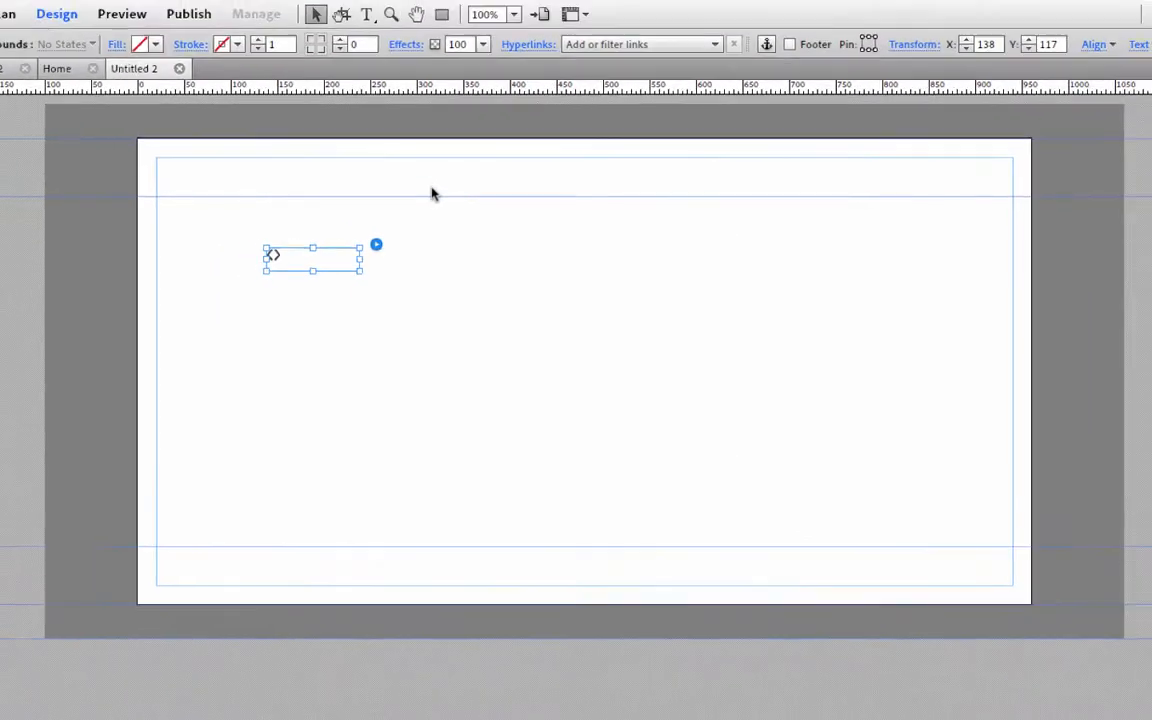
click(408, 167)
click(144, 9)
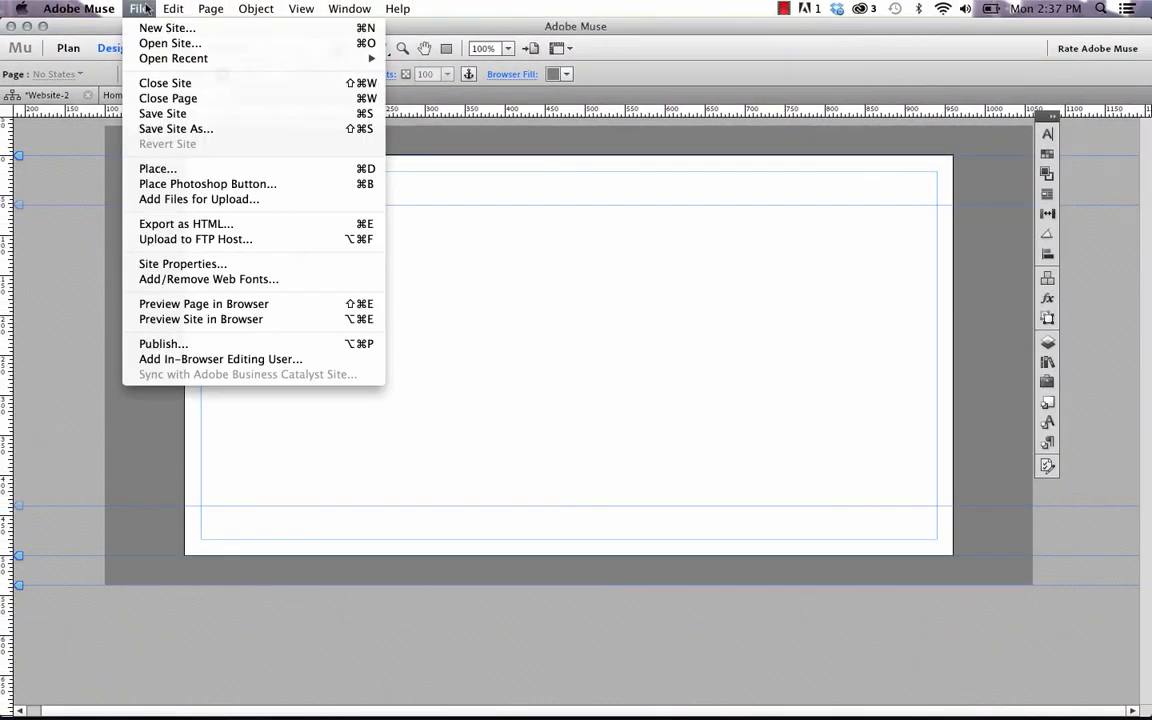
click(200, 198)
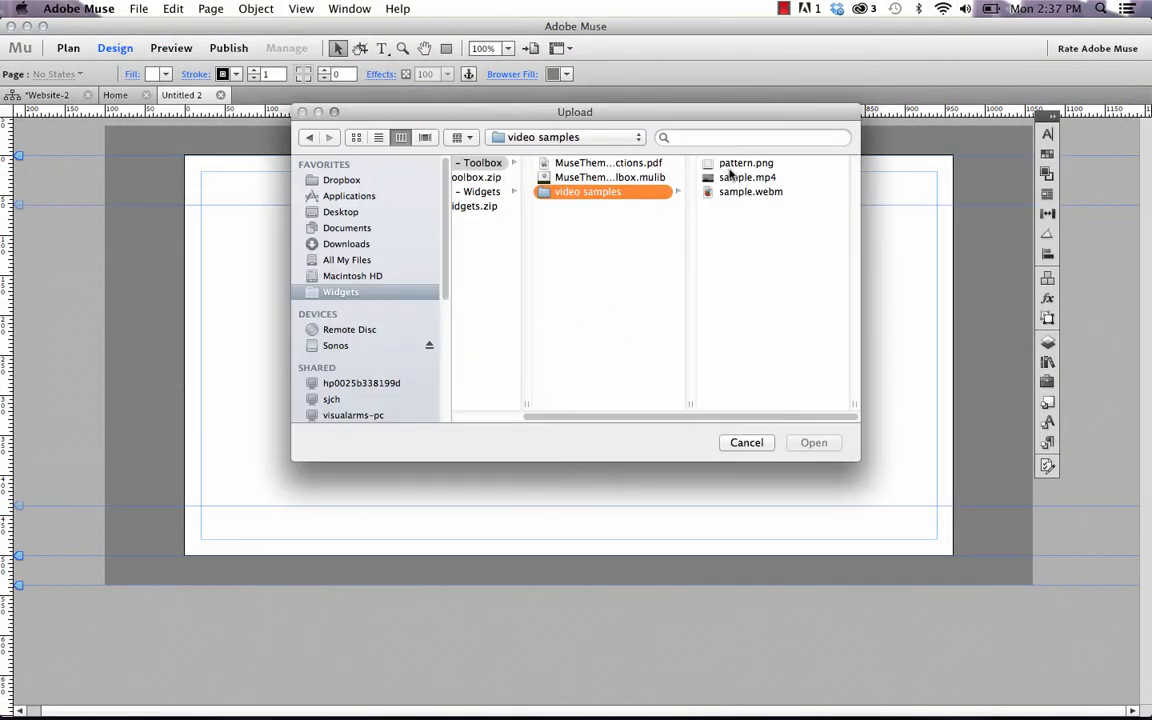
click(761, 450)
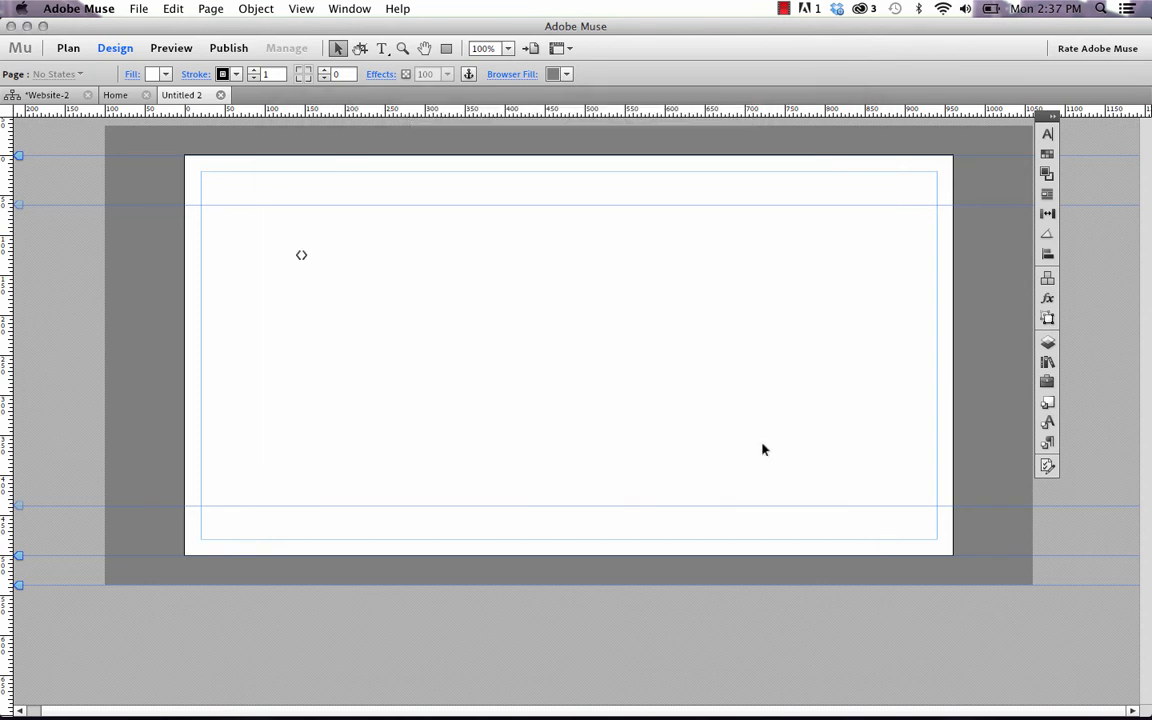
- Set the Video Backgrounds widget's Video File (.mp4) option to sample.mp4
click(302, 260)
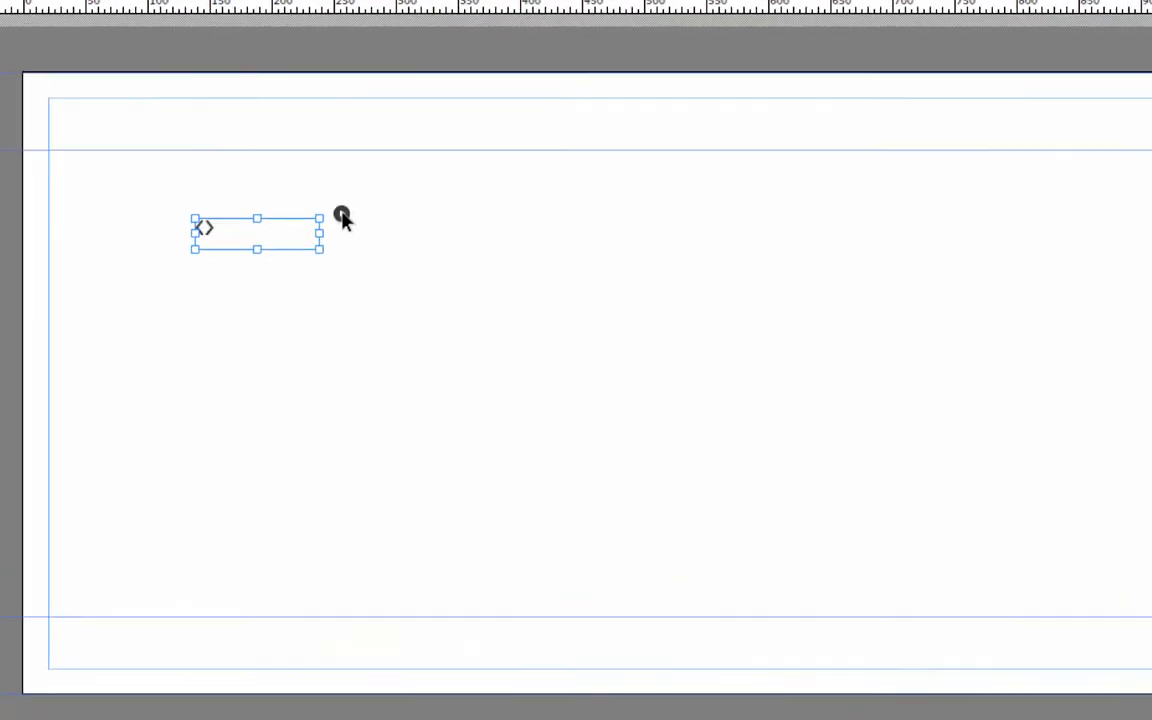
click(341, 216)
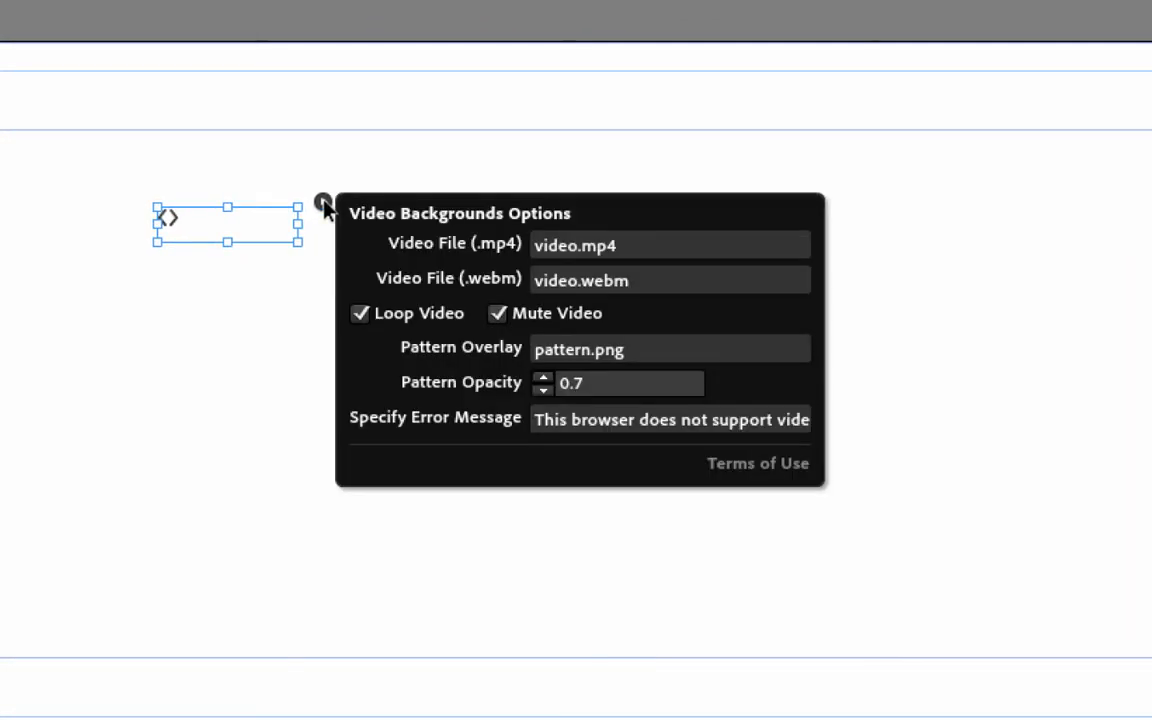
double_click(628, 251)
text(s)
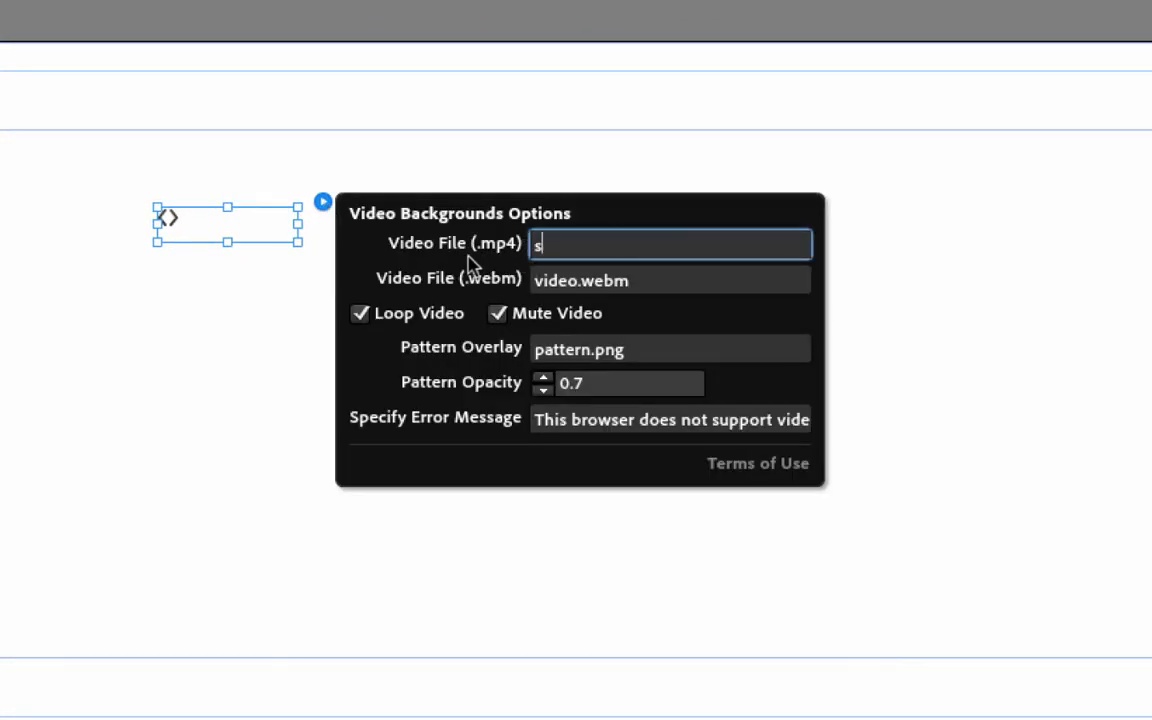
text(ample.mp3)
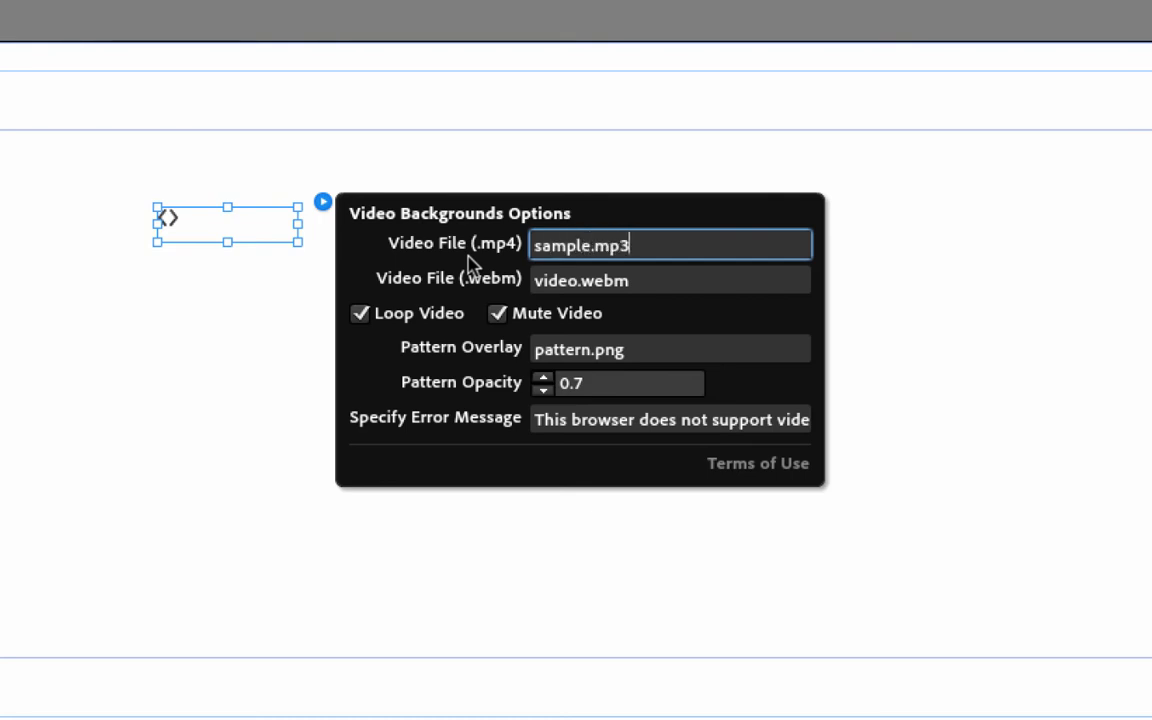
key(BackSpace)
text(4)
key(Tab)
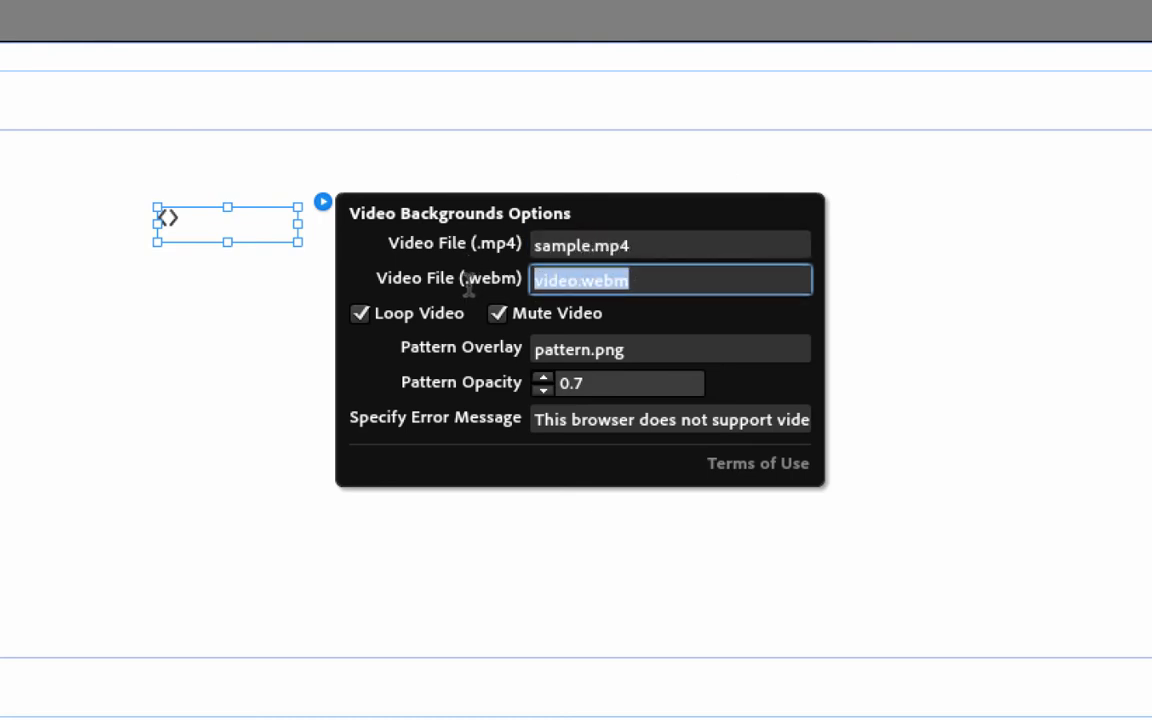
- Set the Video Backgrounds widget's Video File (.webm) option to sample.webm and close its options
text(sa)
text(mple.webm)
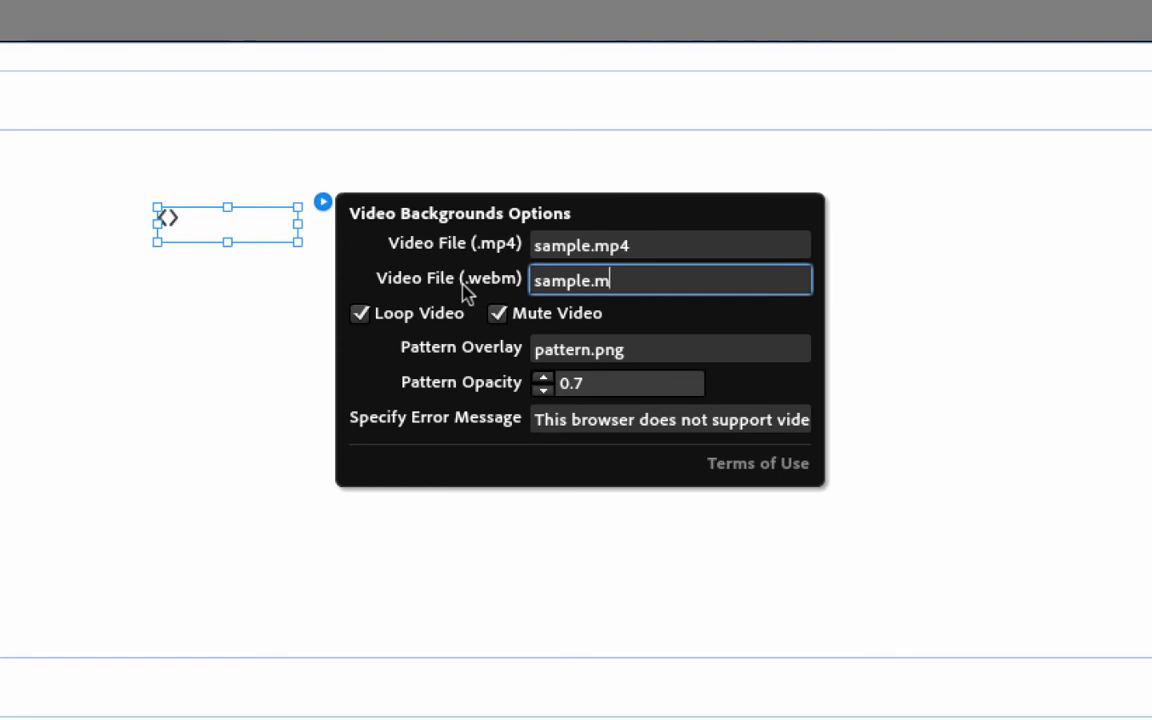
key(Return)
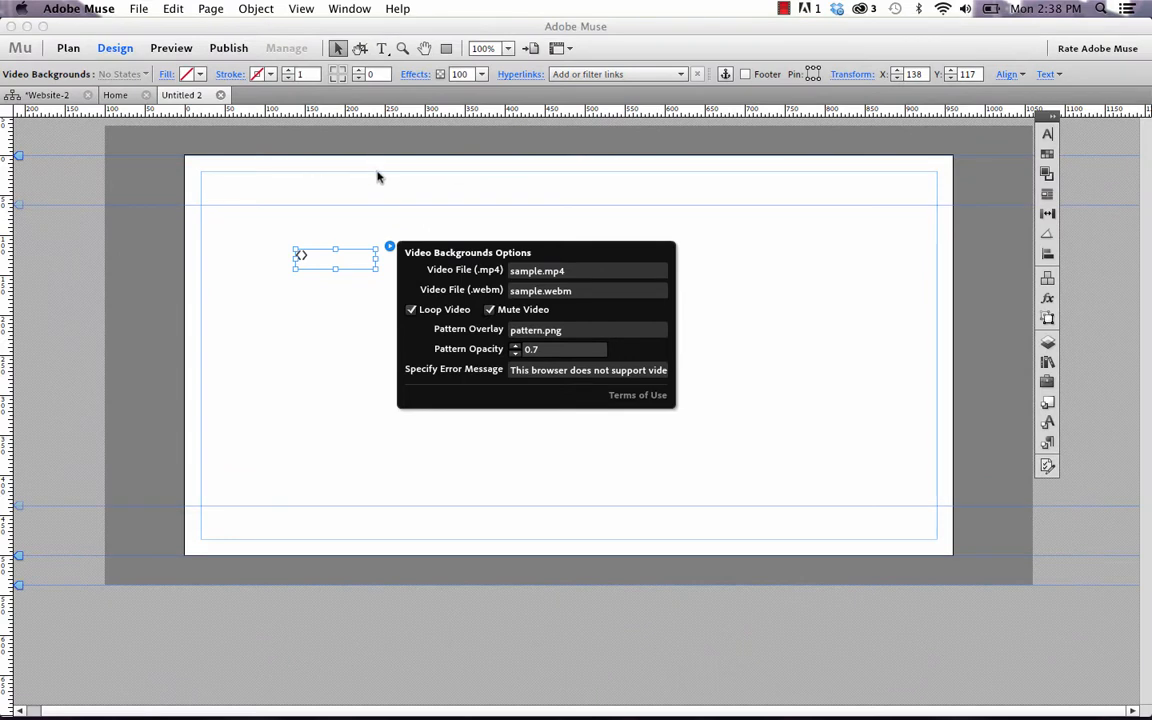
click(377, 177)
- Add pattern.png from the video samples folder to the site's files for upload
click(137, 8)
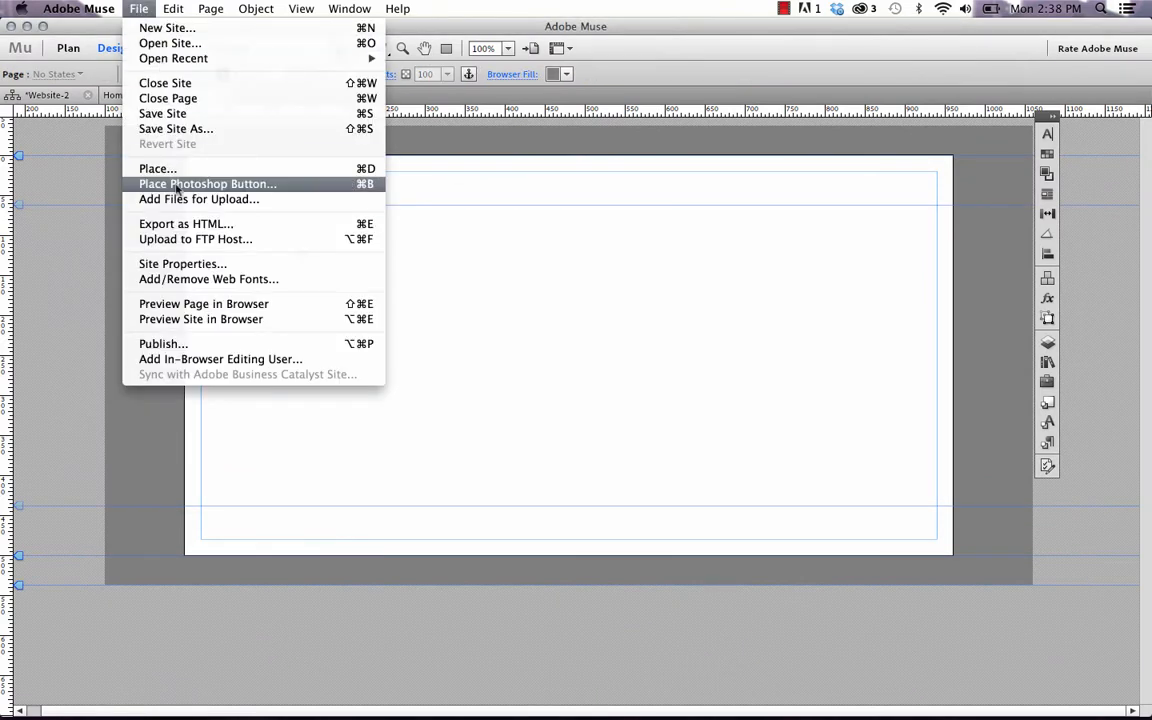
click(176, 199)
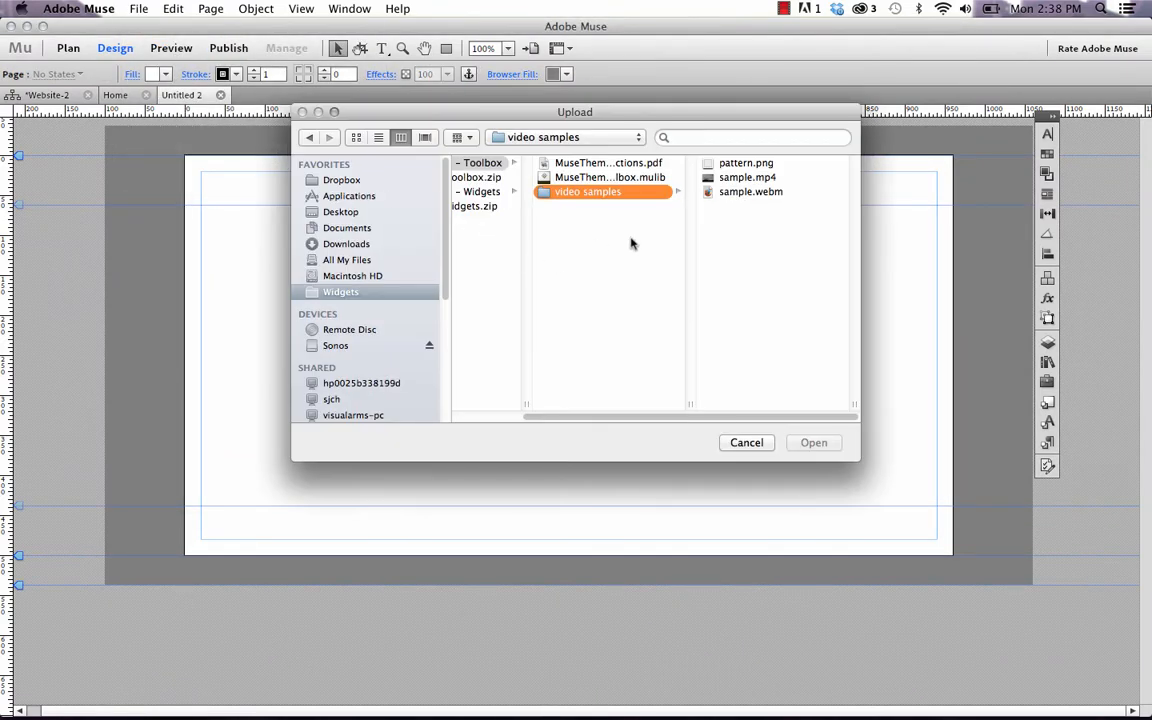
click(742, 163)
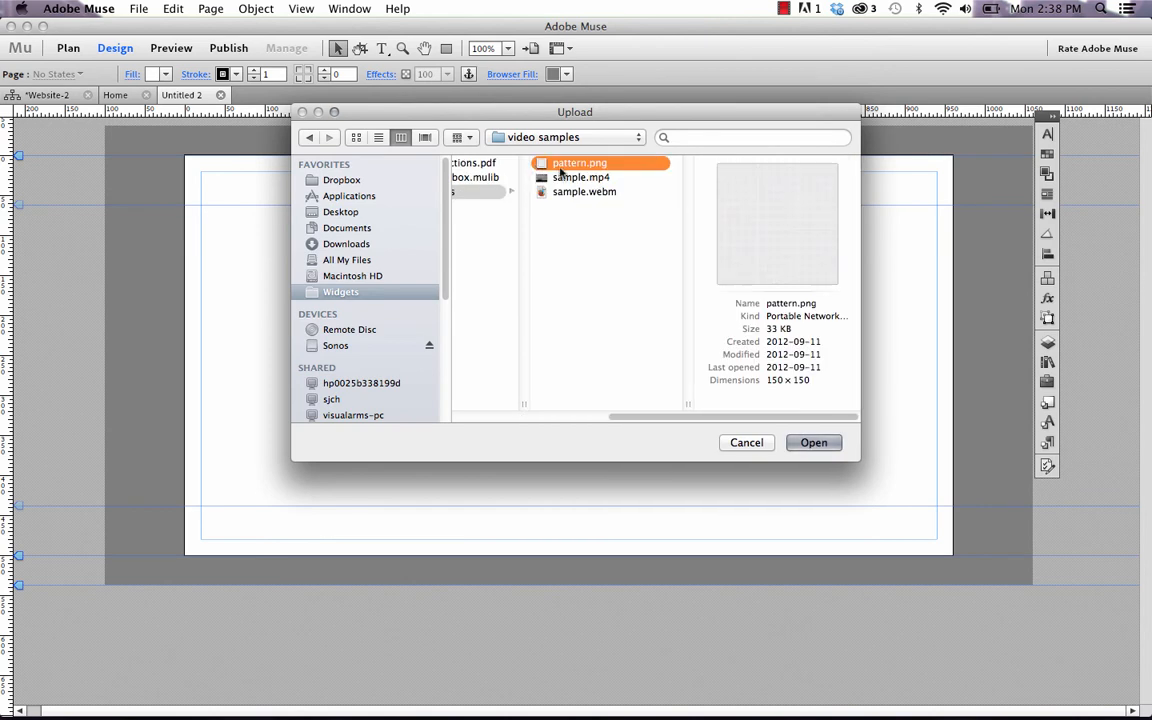
click(813, 442)
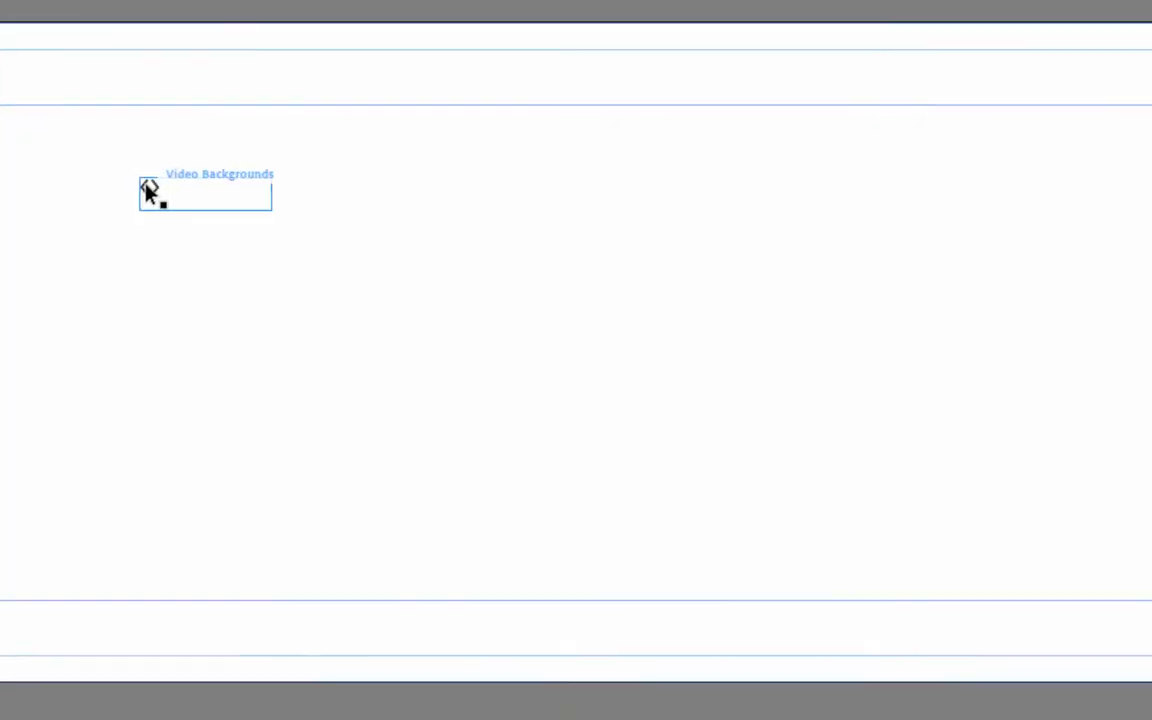
- Set the Video Backgrounds widget's Pattern Opacity to 0.5 and close its options
click(305, 257)
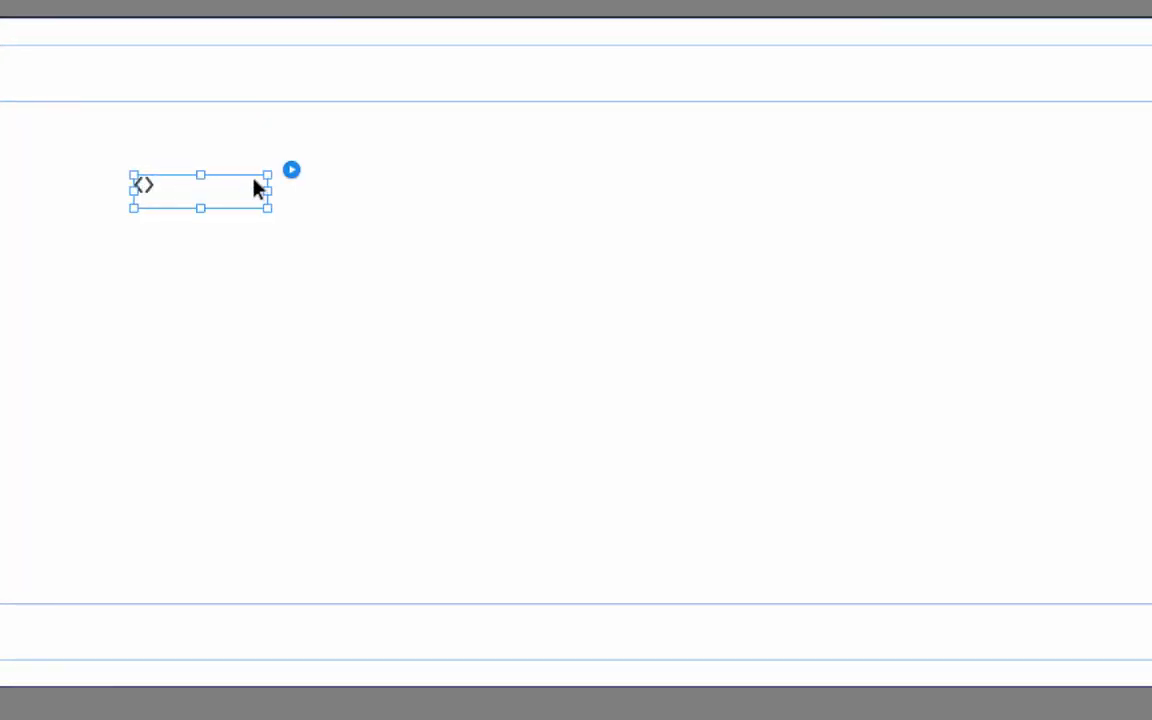
click(291, 171)
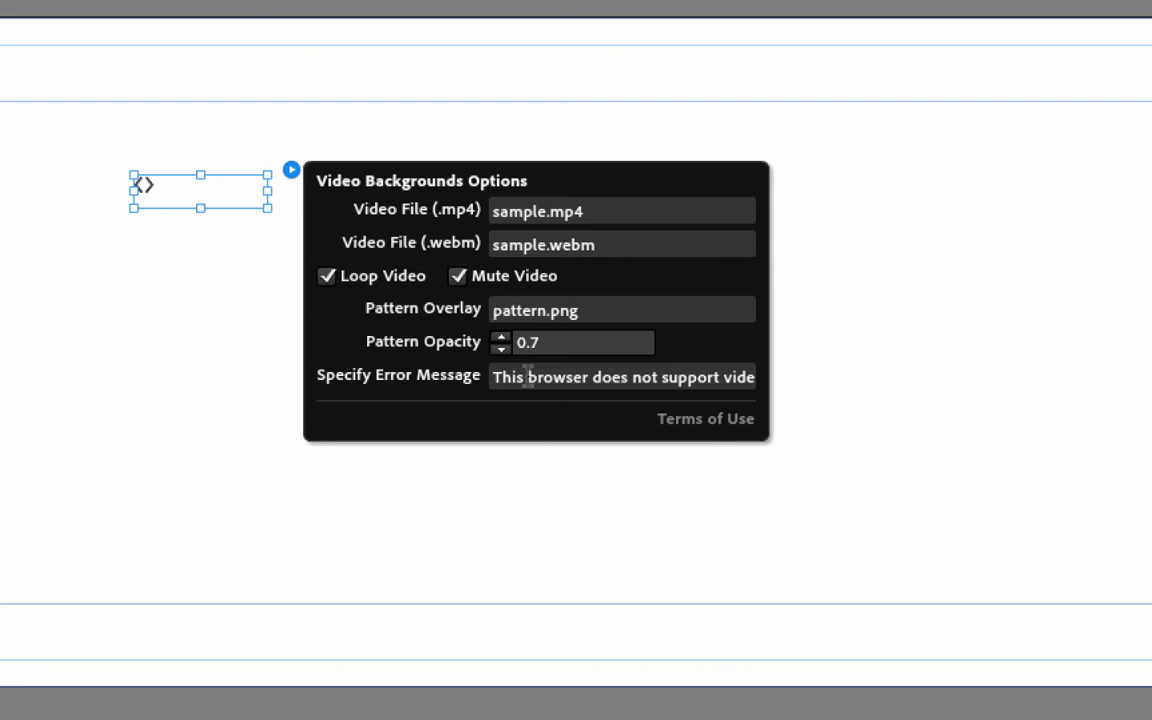
click(545, 343)
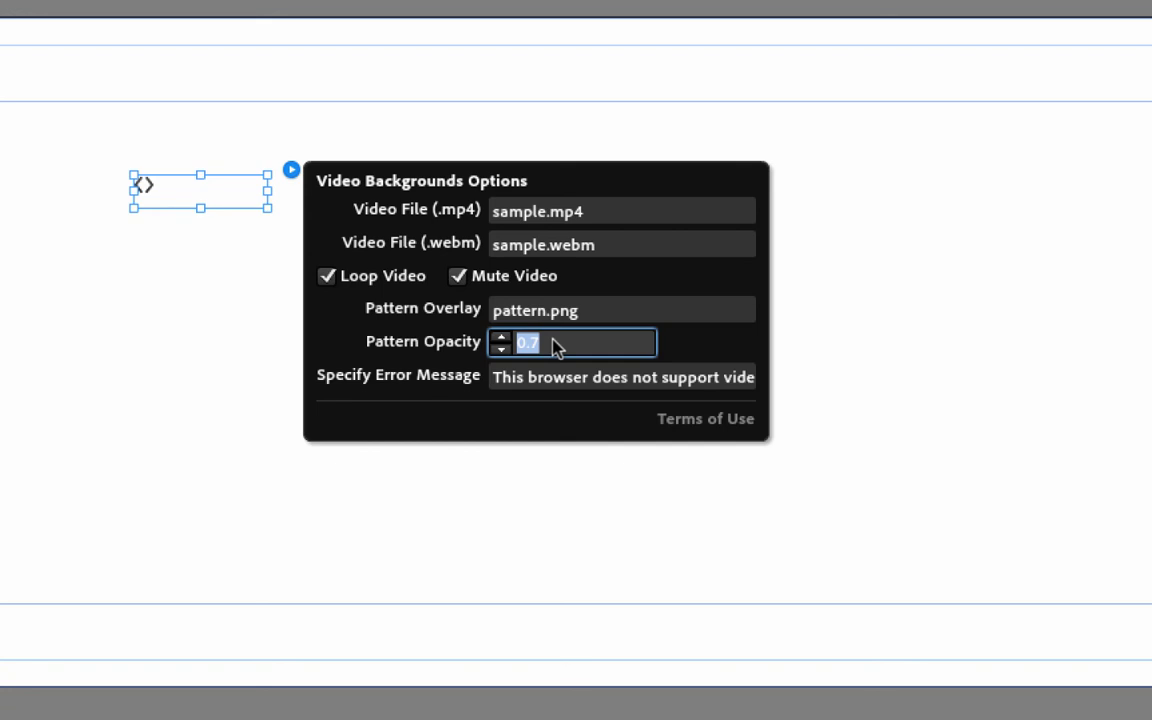
text(0.5)
key(Return)
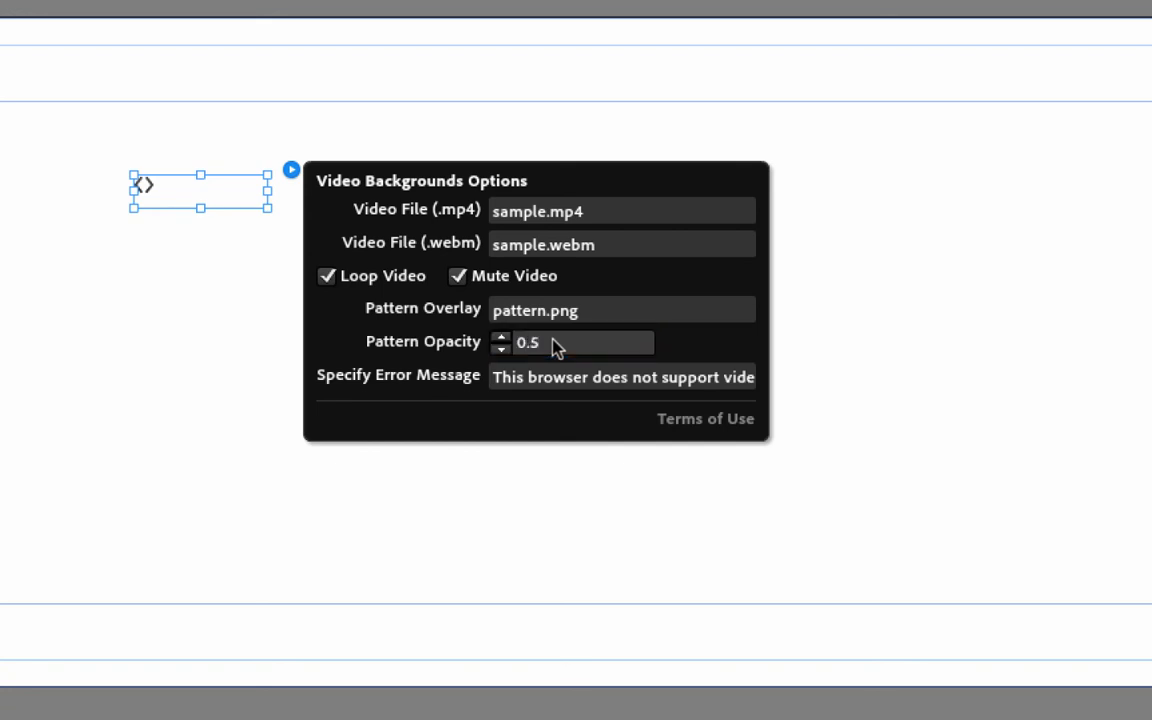
click(175, 96)
- Preview the Untitled 2 page in Firefox to check the video background, and switch back to Adobe Muse
click(139, 9)
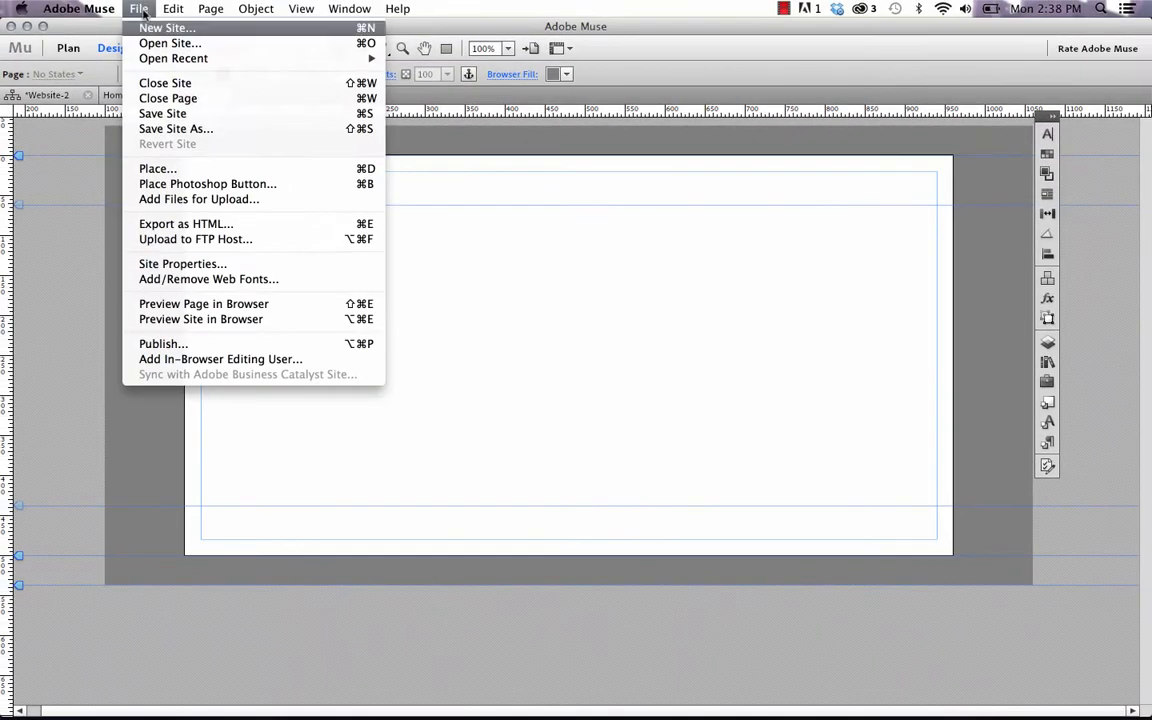
click(214, 303)
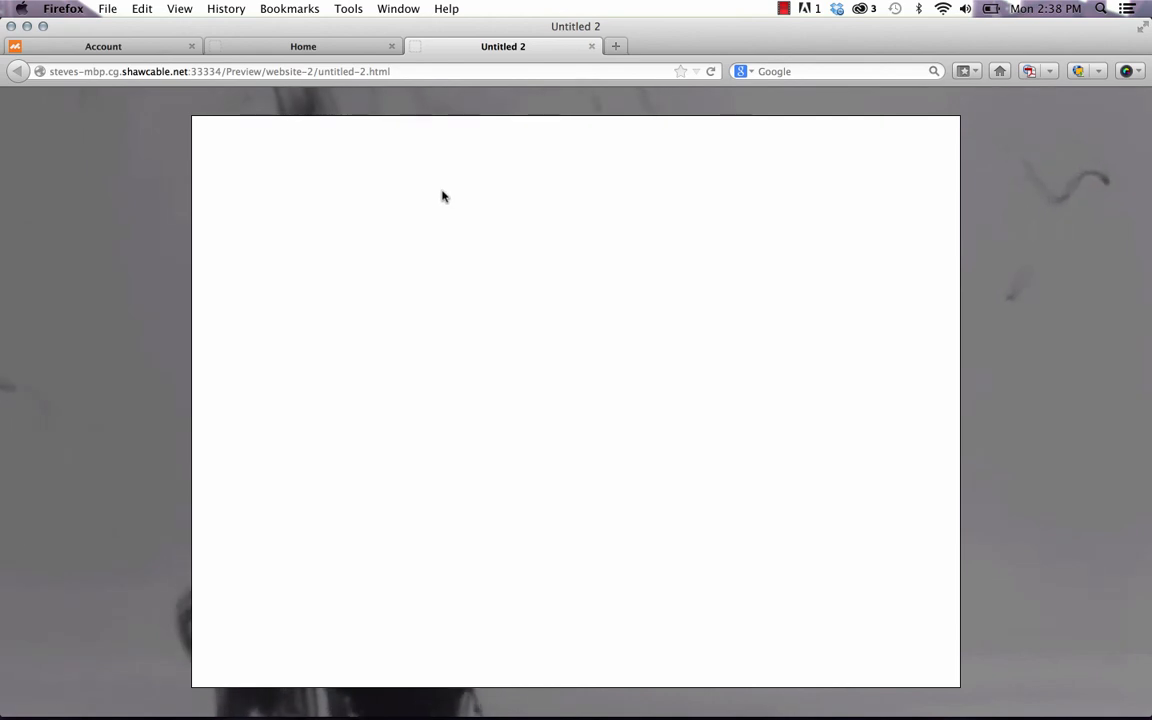
mouse_move(469, 700)
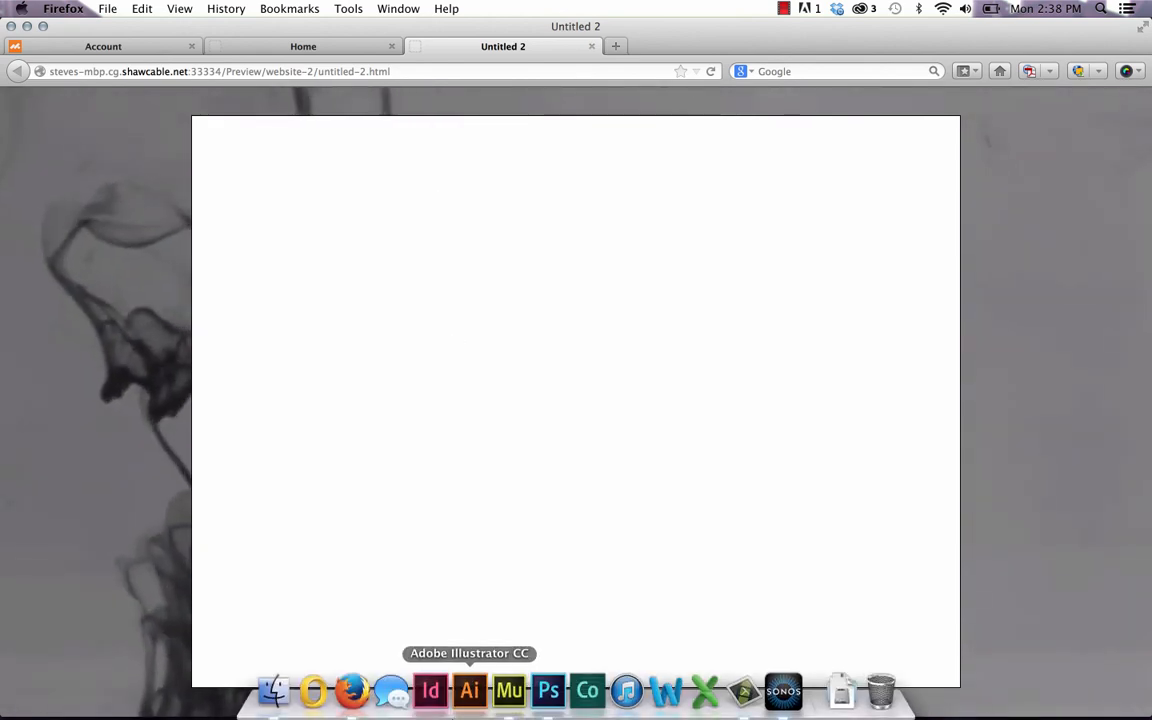
click(509, 692)
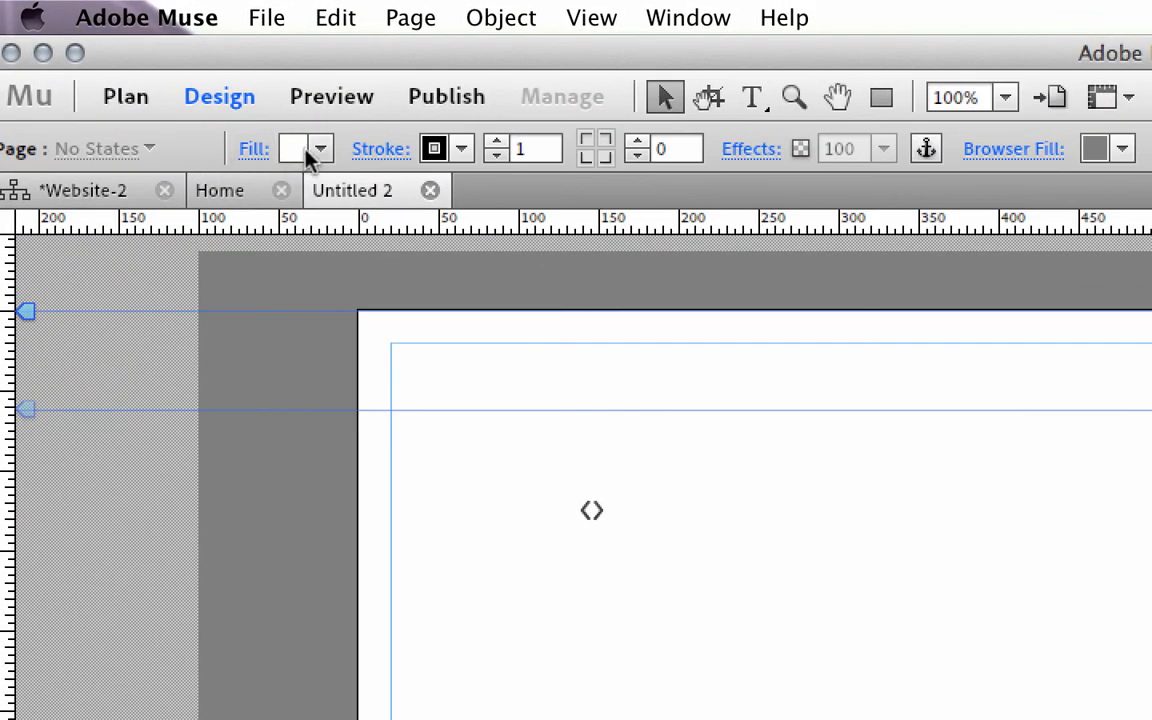
- Set both the fill and the stroke of the Untitled 2 page to none
click(314, 152)
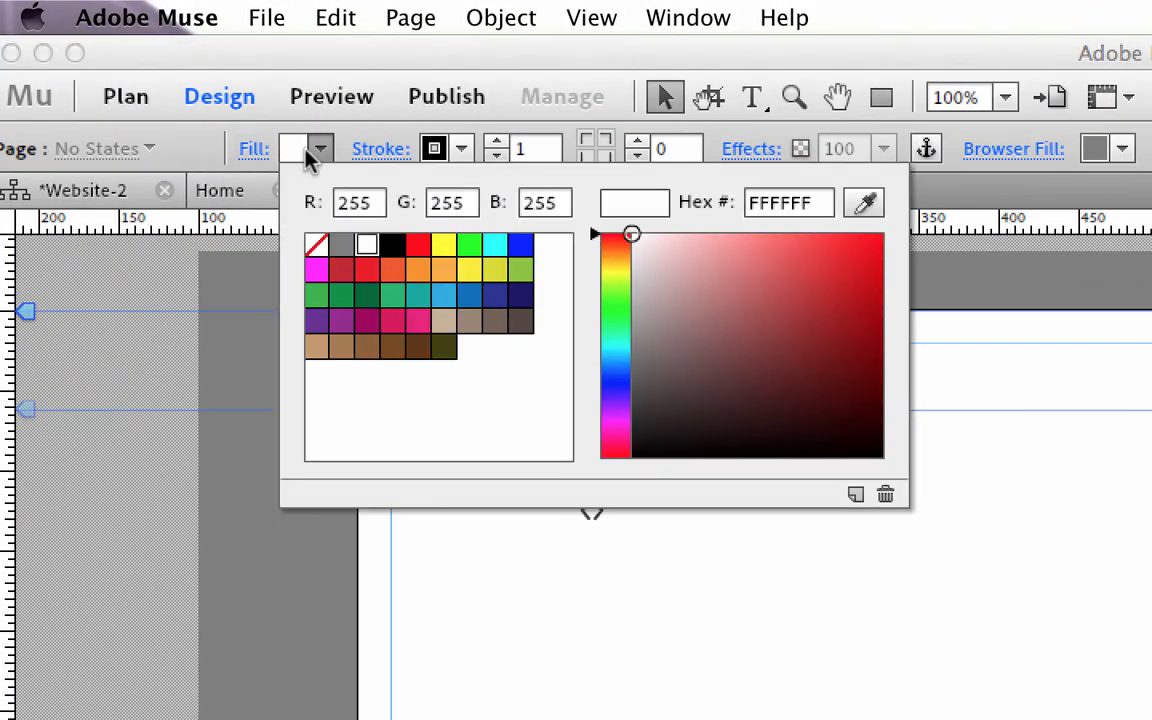
click(316, 244)
click(461, 150)
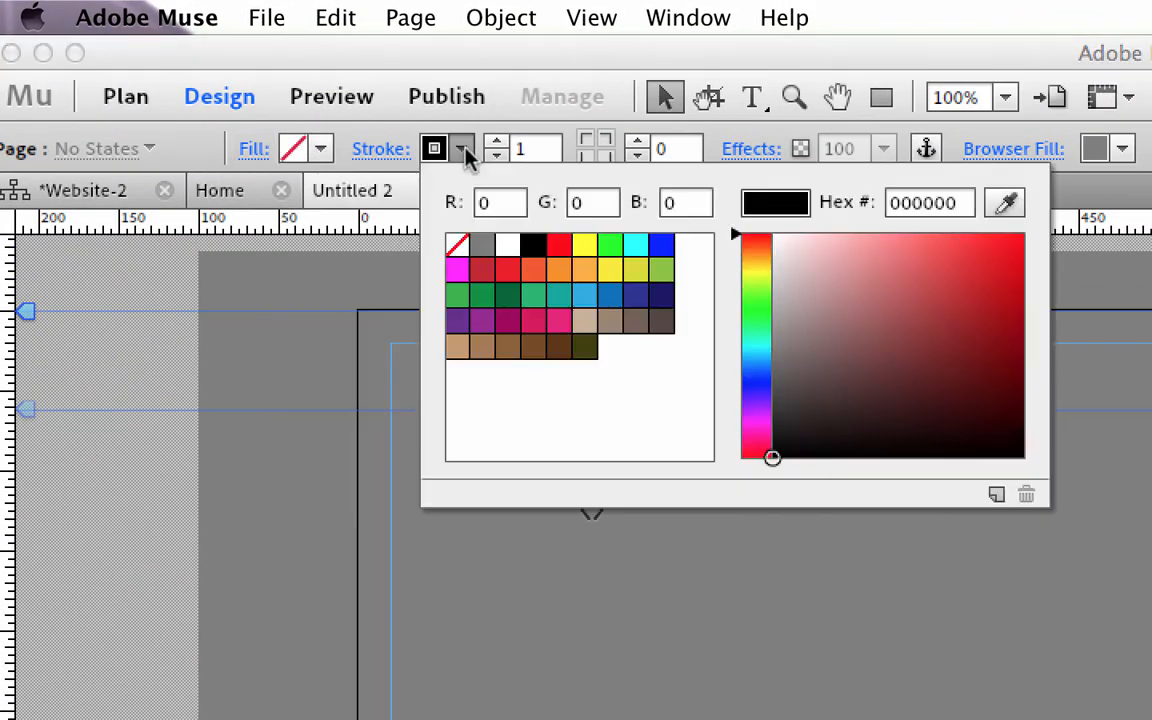
click(456, 245)
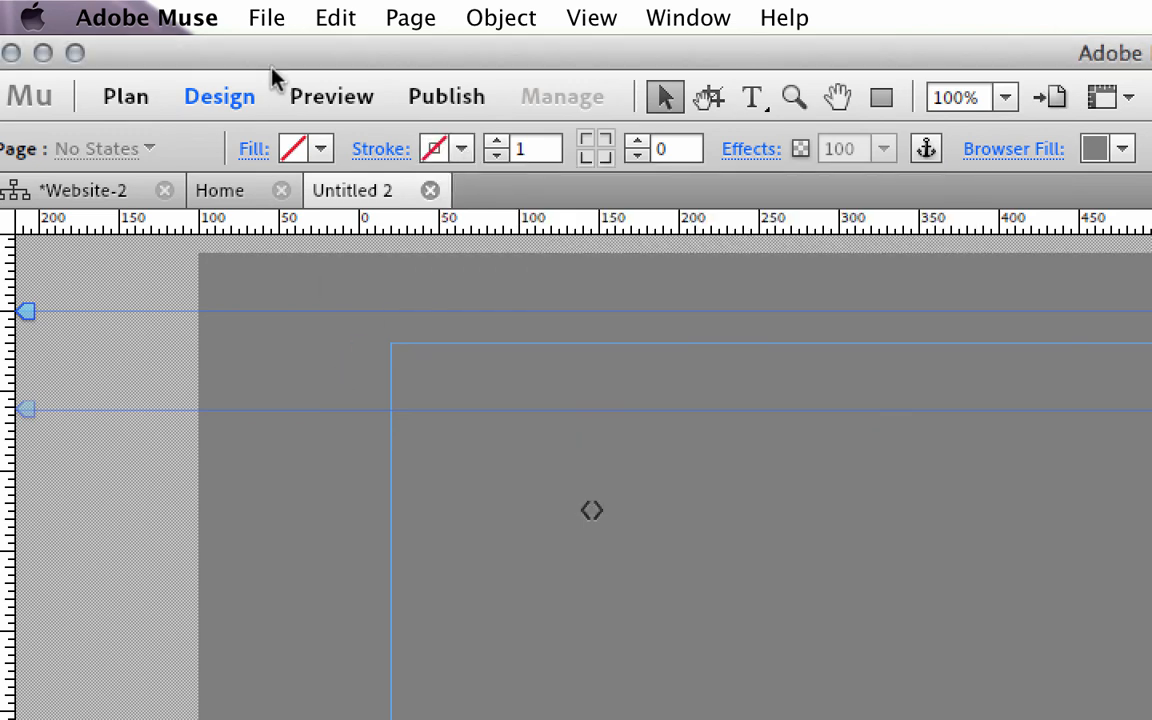
- Preview the Untitled 2 page in the browser again with its fill and stroke removed
click(267, 17)
click(400, 608)
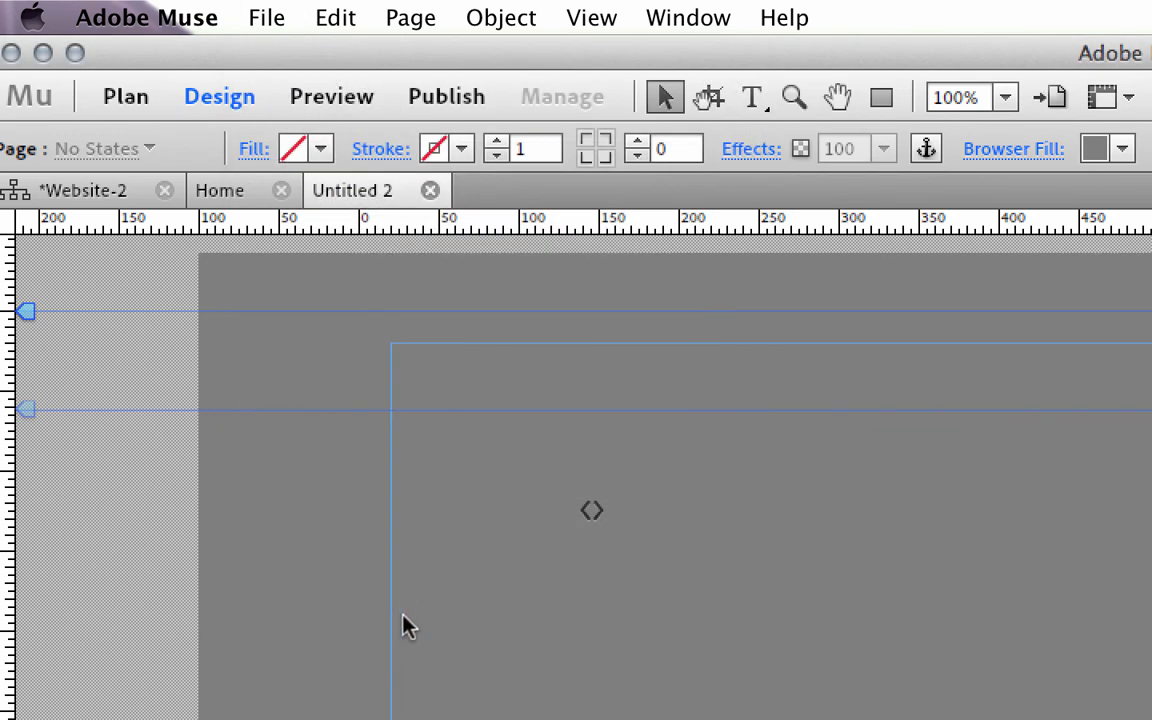